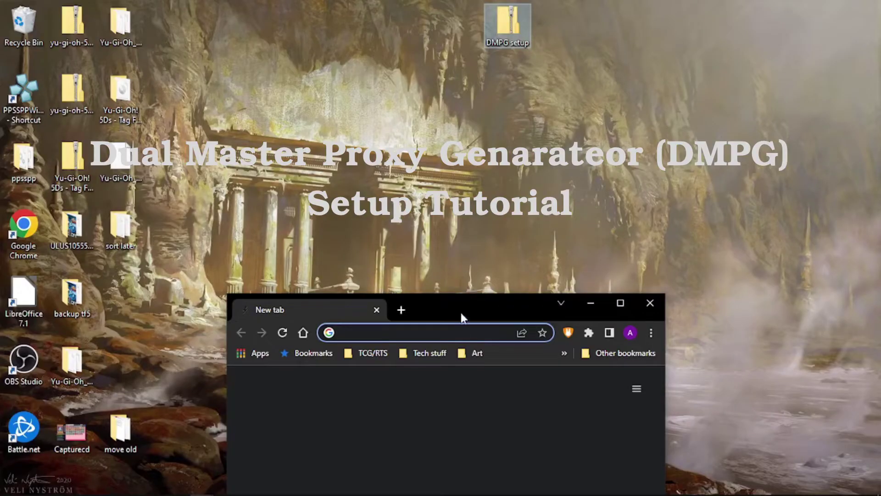
- Open the DMPG setup zip to look at its DMPG setup folder, then close it
drag(458, 294, 458, 299)
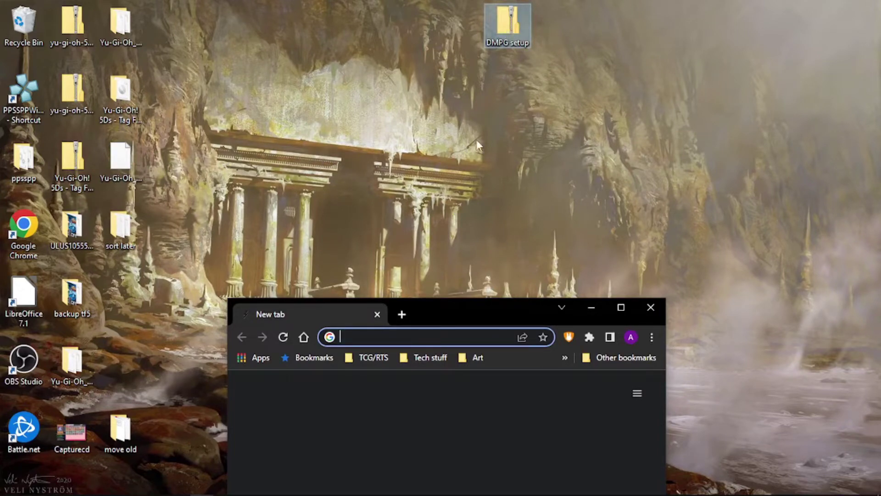
double_click(508, 47)
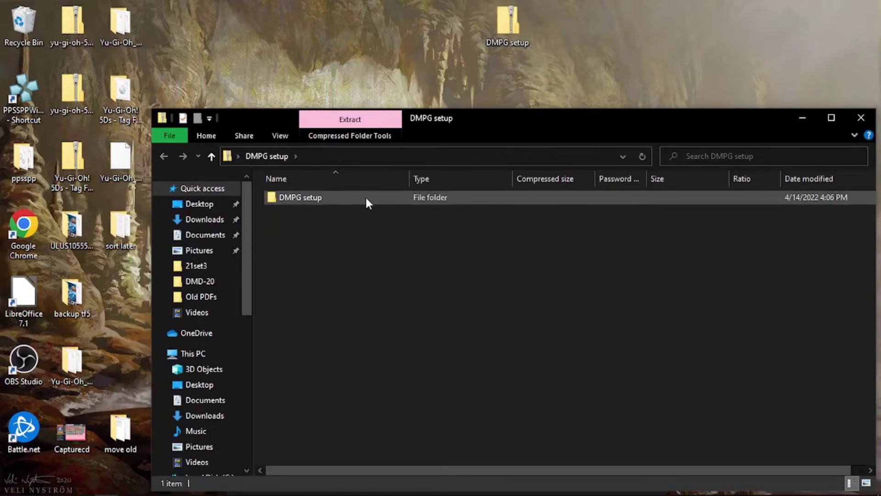
drag(366, 198, 296, 231)
click(552, 77)
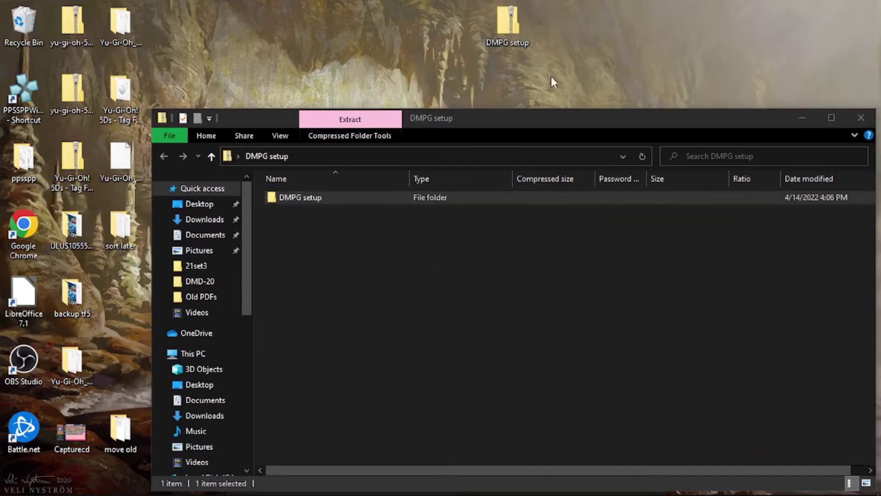
click(856, 115)
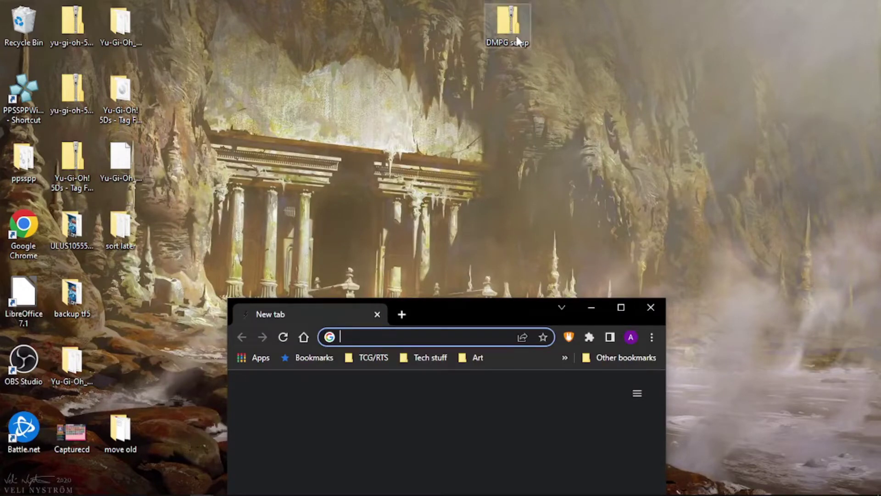
- Move the DMPG setup zip to mid-desktop and reopen the archive
drag(516, 36, 402, 175)
drag(468, 201, 480, 157)
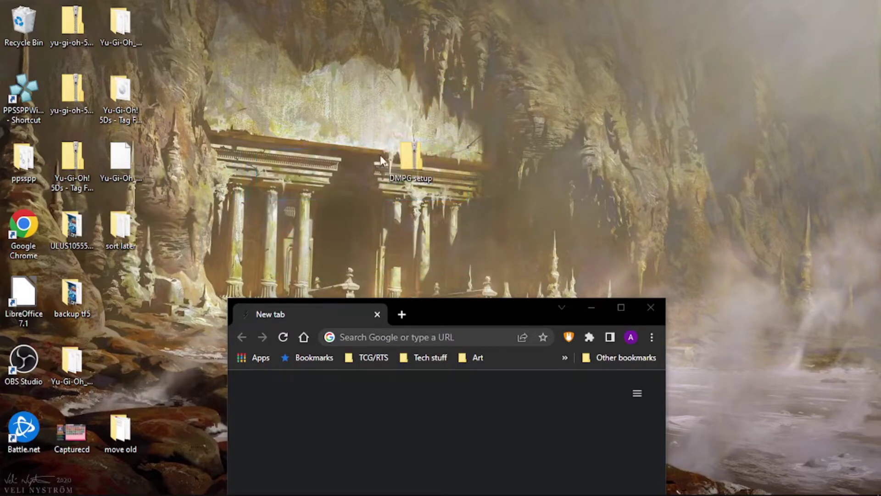
double_click(403, 165)
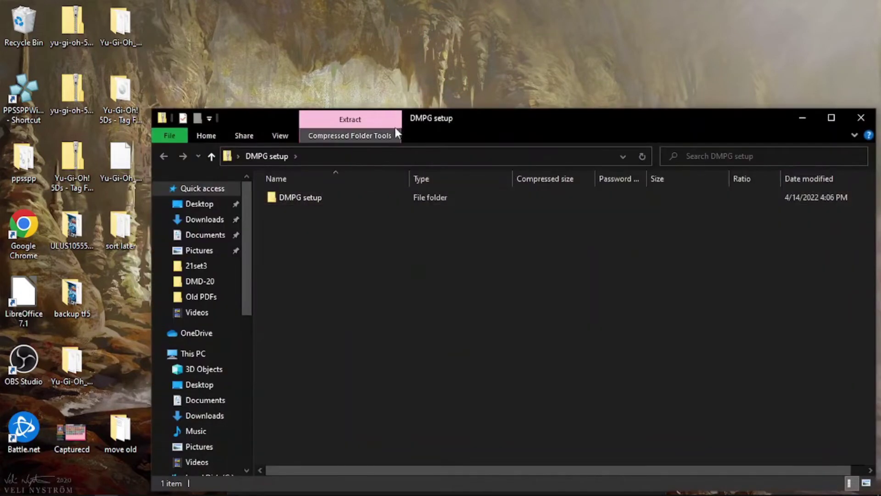
- Copy the DMPG setup folder from the zip onto the desktop and open the extracted folder
drag(306, 201, 308, 50)
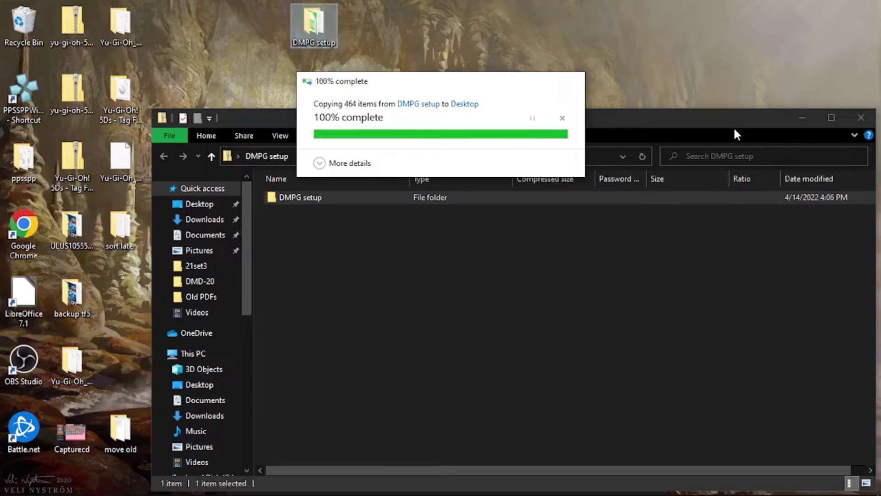
click(861, 118)
double_click(333, 18)
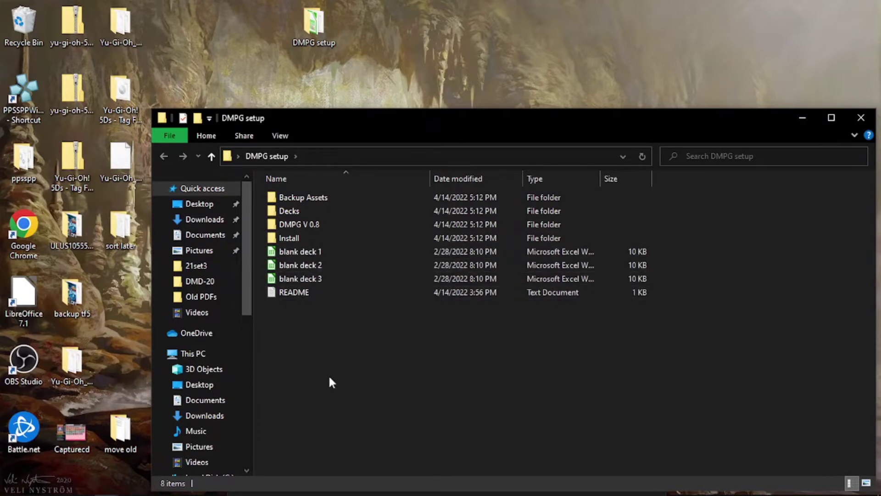
double_click(330, 196)
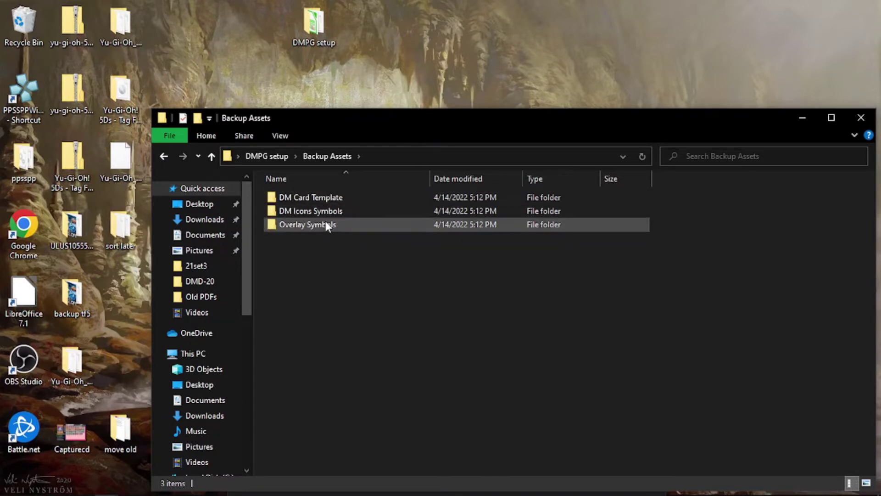
double_click(326, 224)
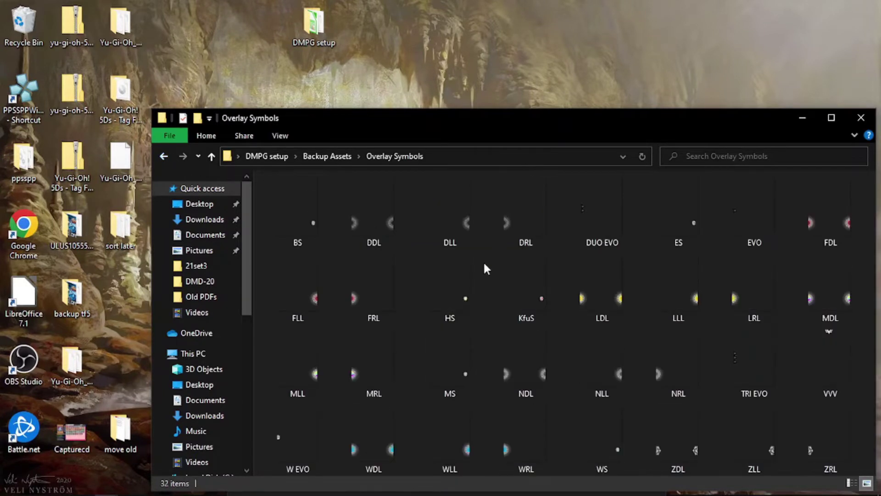
click(164, 156)
double_click(307, 212)
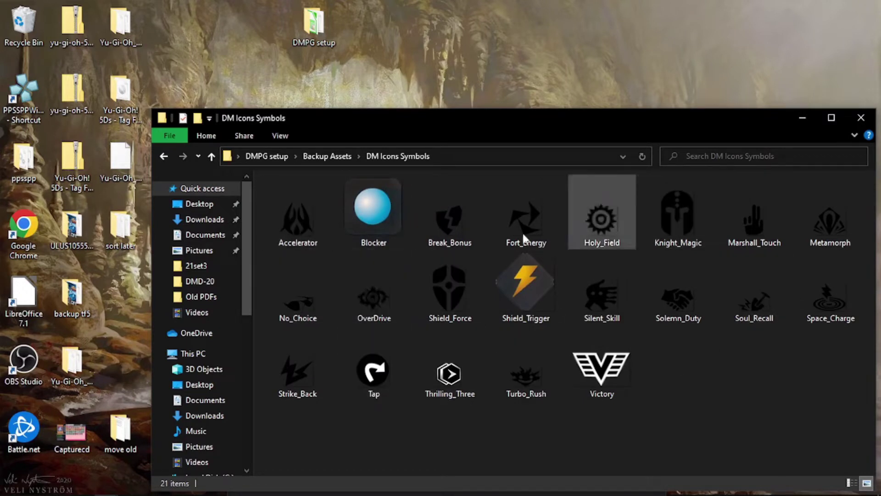
click(164, 156)
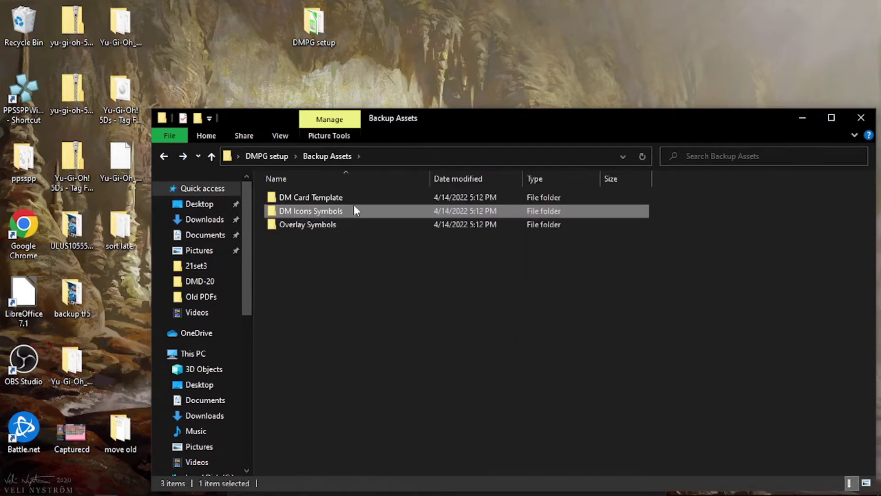
double_click(345, 195)
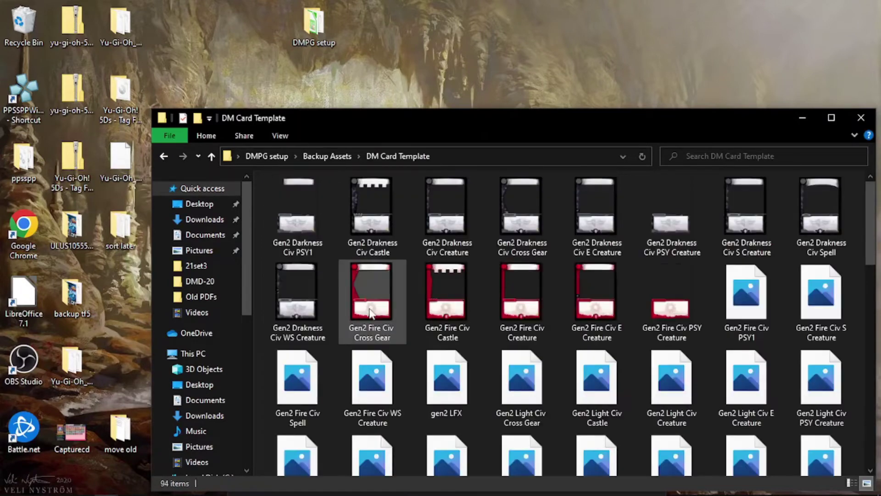
scroll(371, 313, down, 10)
scroll(372, 314, down, 2)
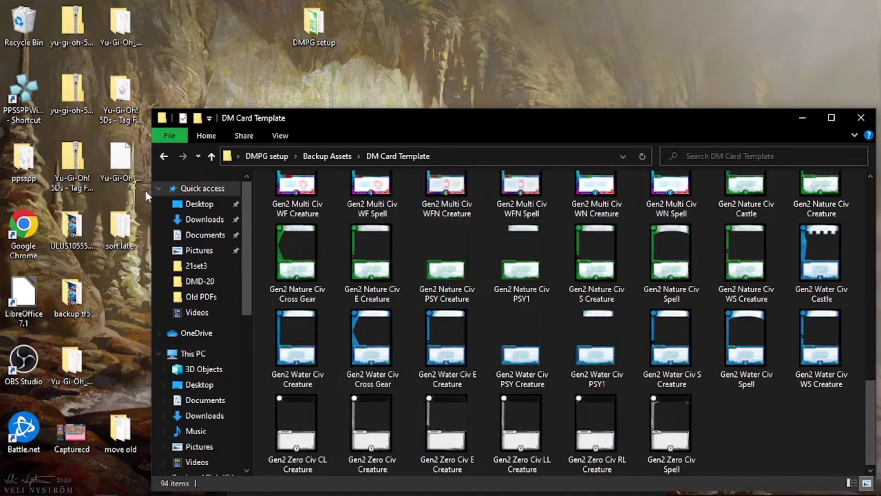
click(163, 156)
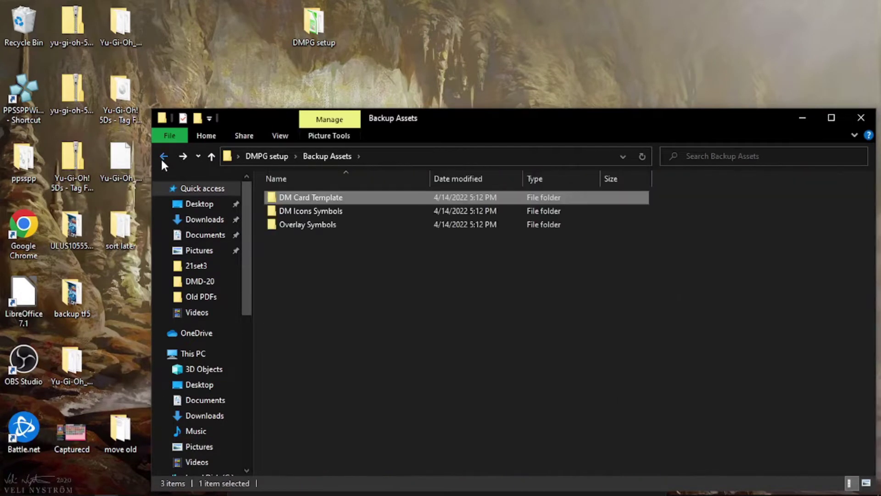
click(162, 161)
click(340, 222)
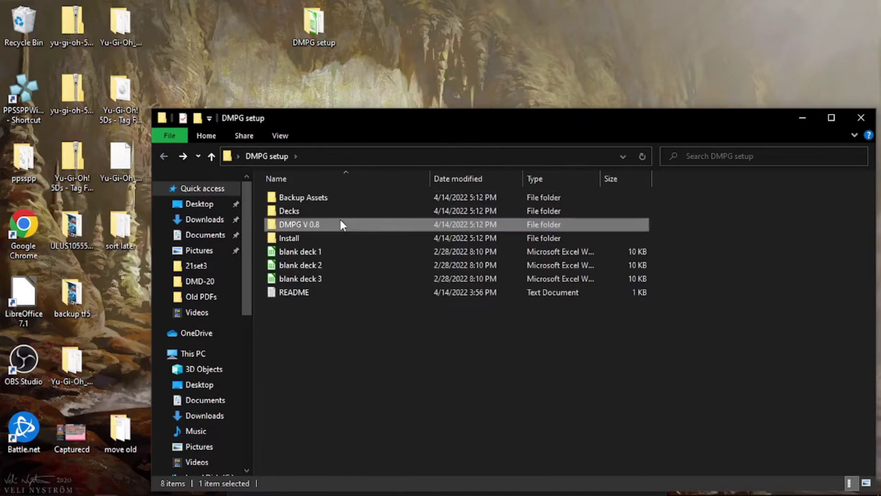
double_click(340, 219)
scroll(340, 217, down, 10)
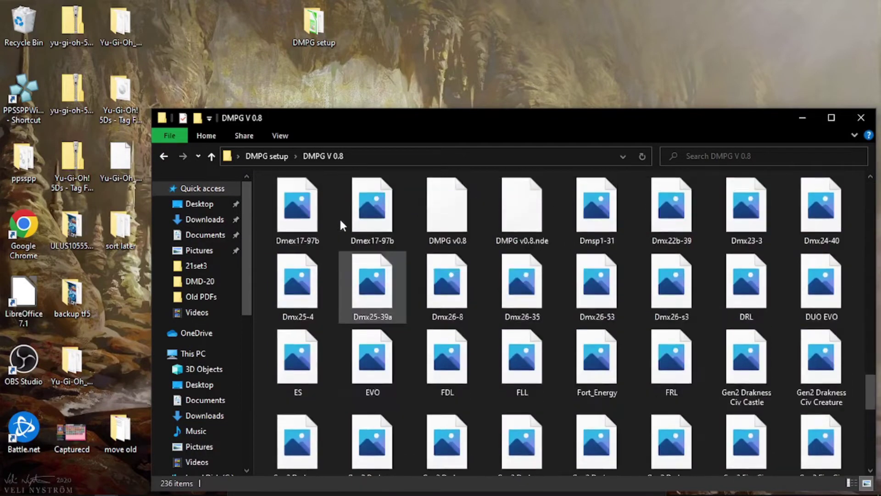
scroll(339, 217, up, 10)
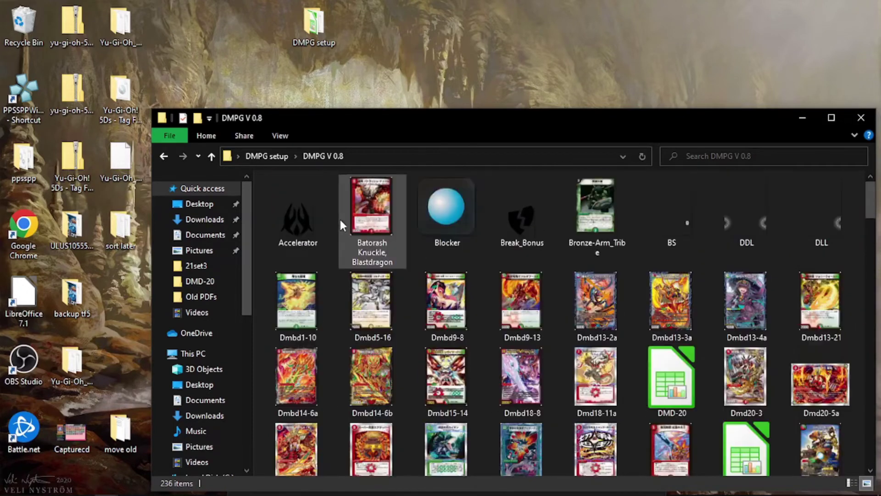
click(164, 156)
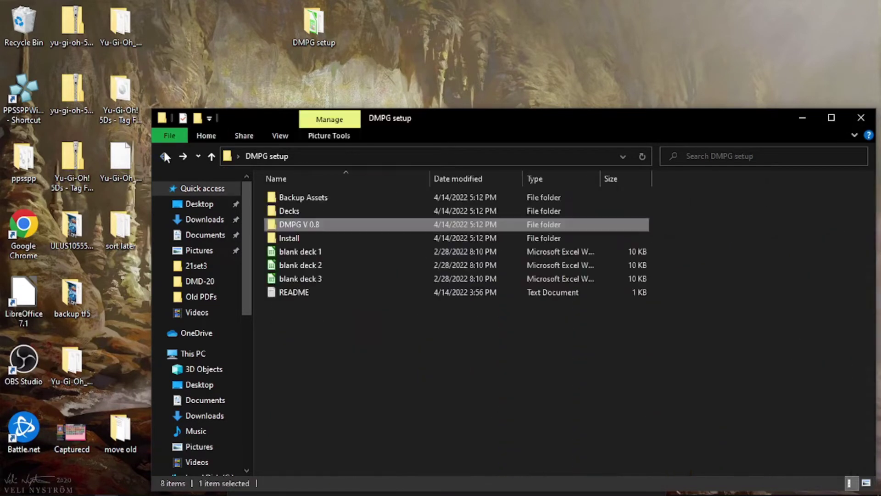
- Open the Install > Fonts folder inside DMPG setup
click(345, 237)
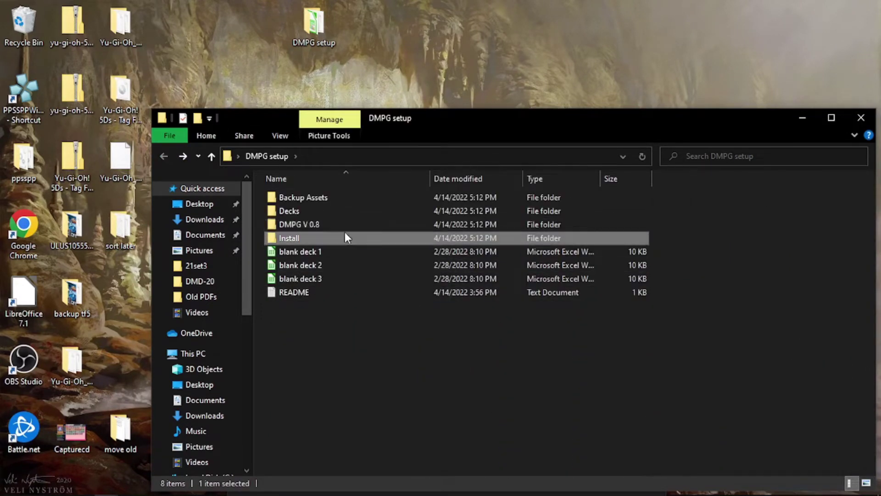
double_click(345, 237)
double_click(300, 199)
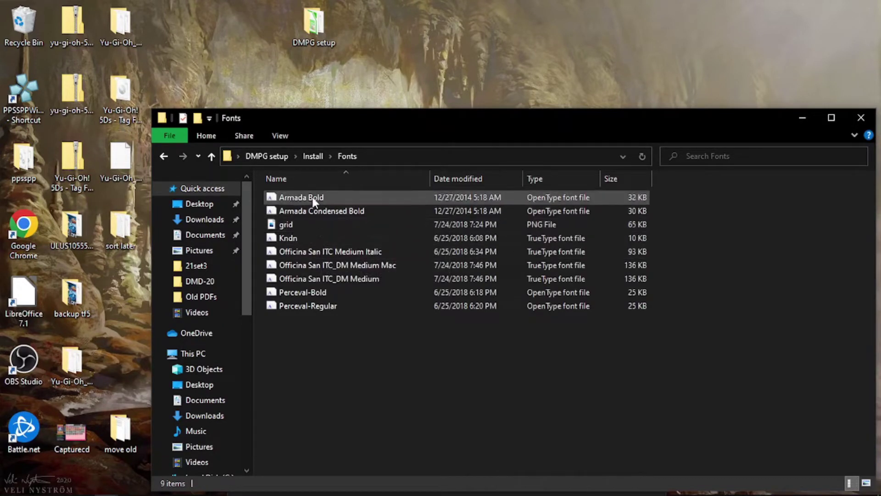
- Select the Armada, Officina San ITC and Perceval font files together
click(314, 198)
ctrl+click(331, 212)
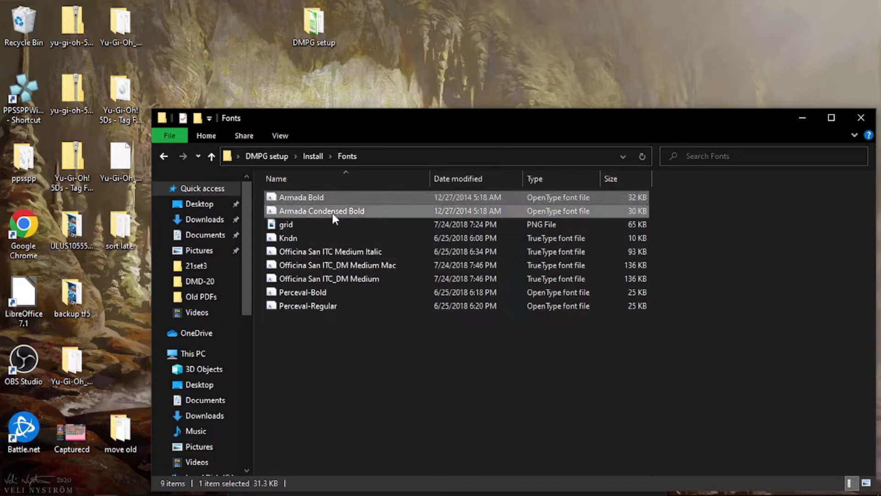
ctrl+click(331, 253)
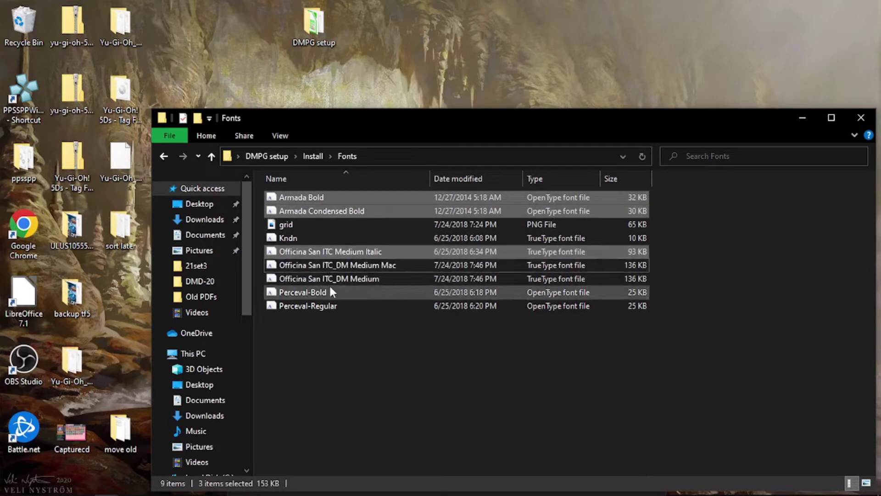
ctrl+click(330, 265)
ctrl+click(328, 279)
ctrl+click(325, 292)
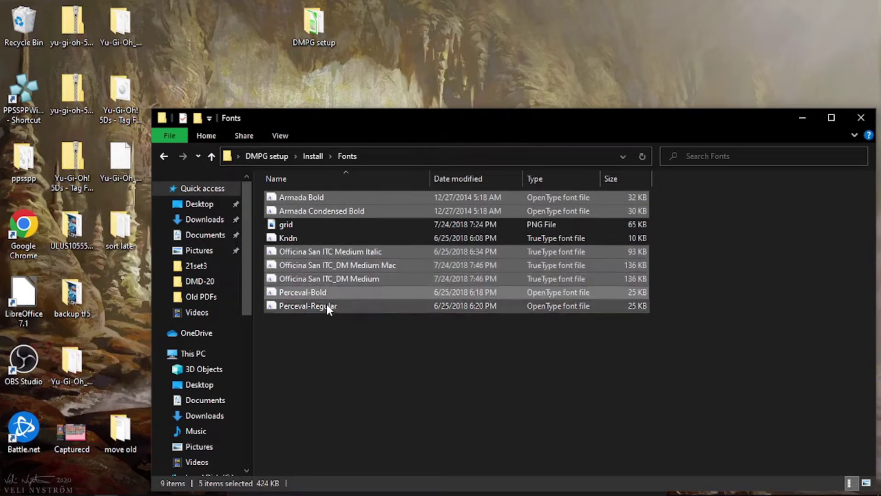
ctrl+click(326, 305)
- Preview the KNDN_31 font and install it on the computer
double_click(313, 237)
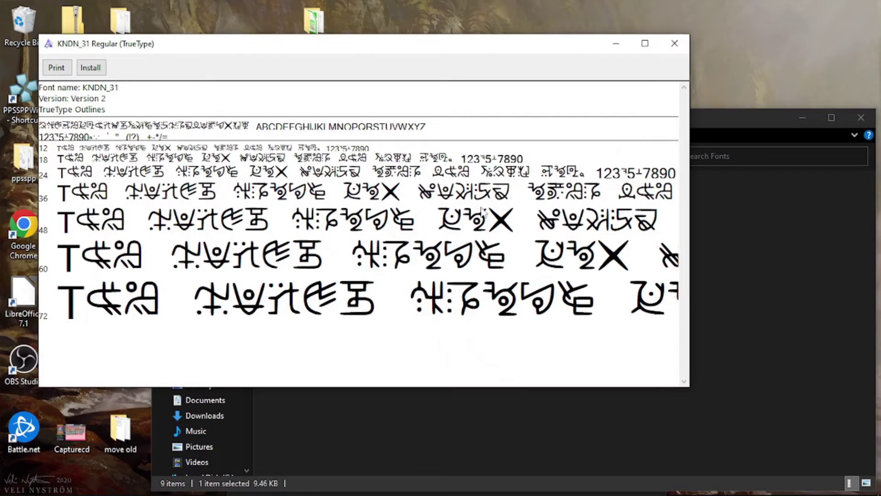
click(674, 44)
click(466, 390)
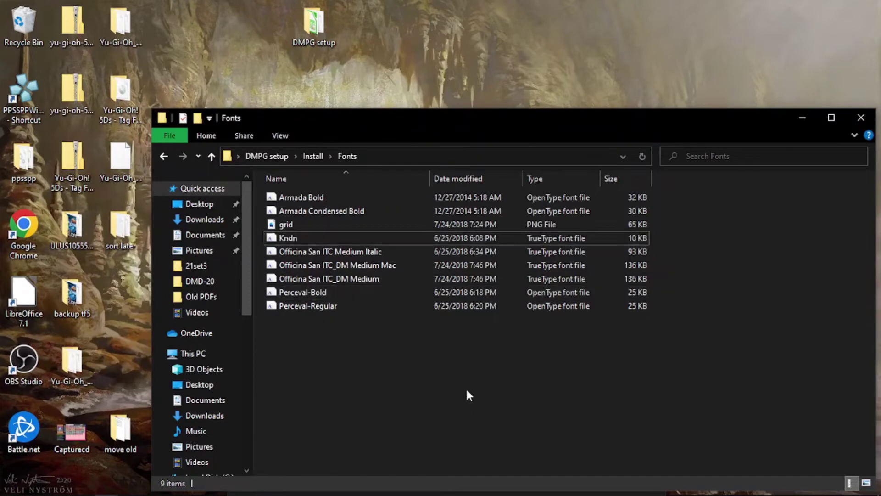
double_click(392, 238)
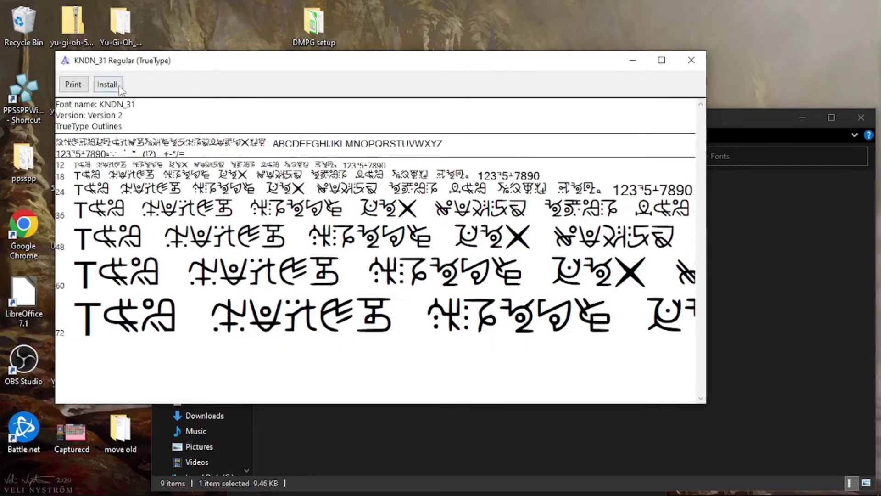
click(117, 85)
- Preview the Officina San ITC Medium Italic, Officina San ITC_DM Medium and Perceval-Regular fonts
click(699, 66)
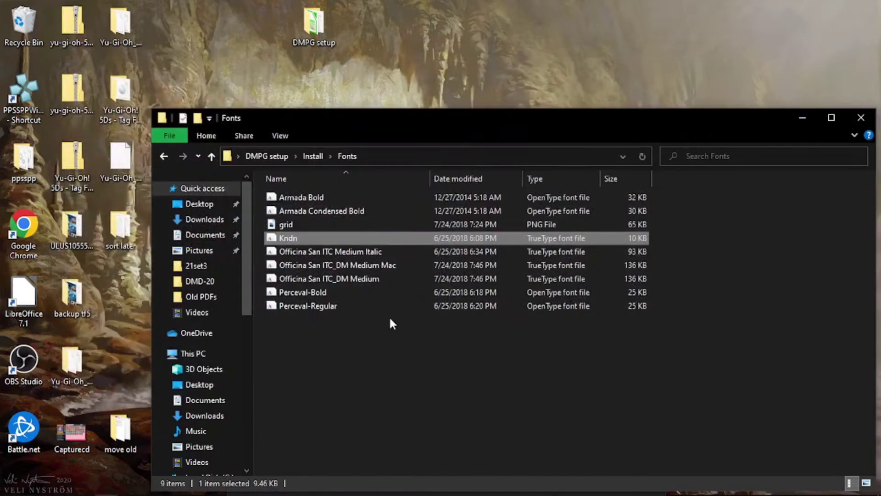
double_click(360, 256)
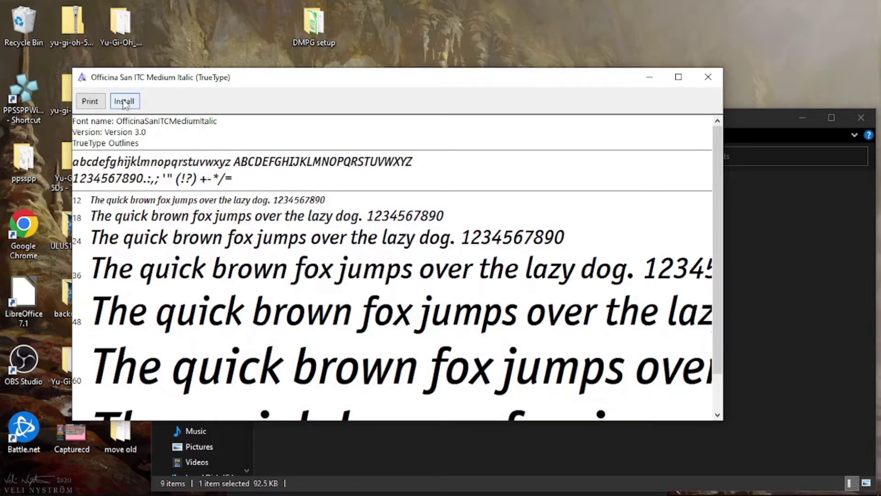
click(720, 75)
double_click(340, 278)
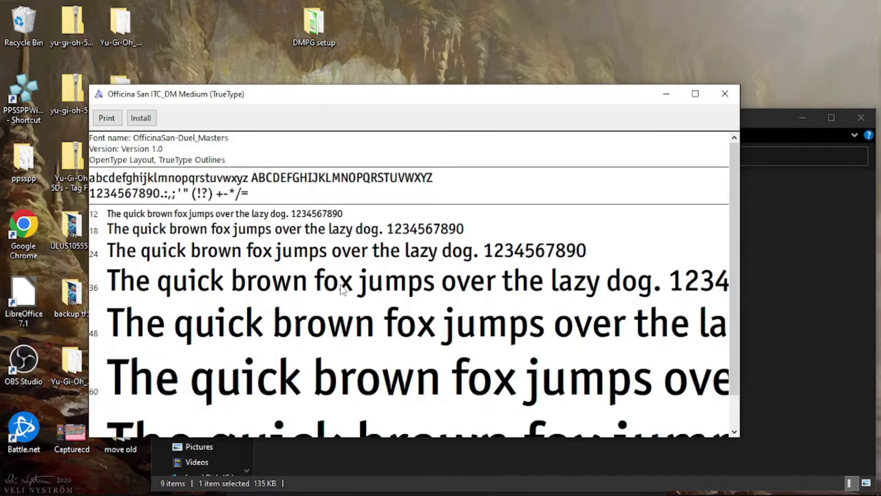
click(725, 93)
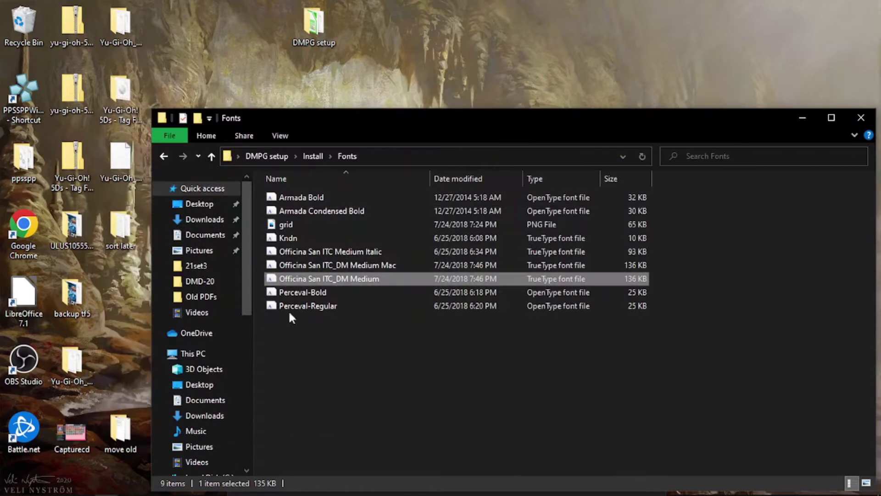
double_click(286, 308)
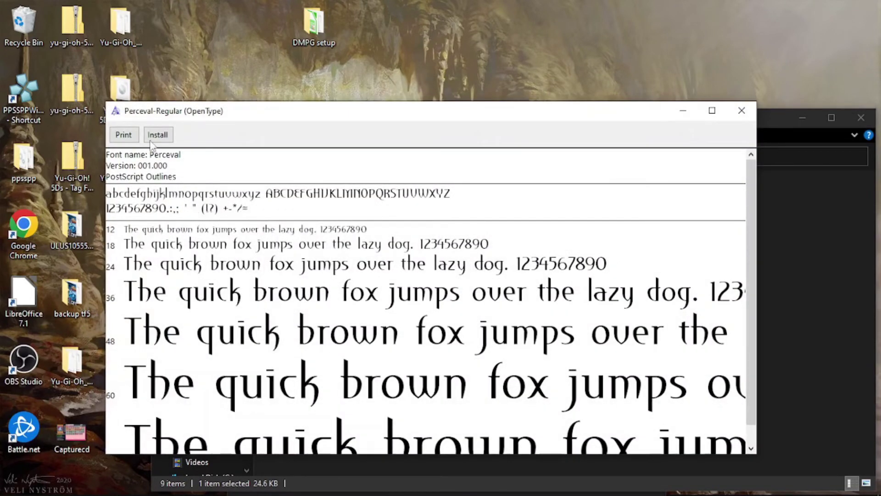
click(742, 110)
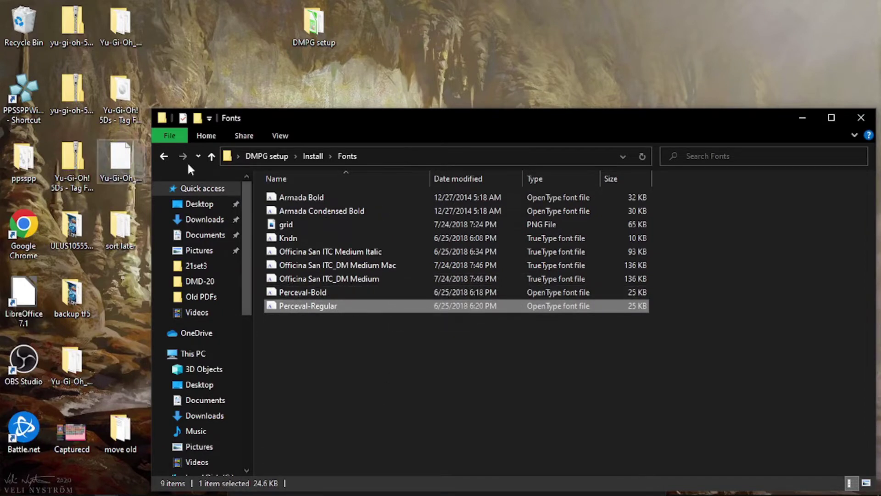
- Return to DMPG setup, read the README install notes, and minimize the folder window
click(164, 157)
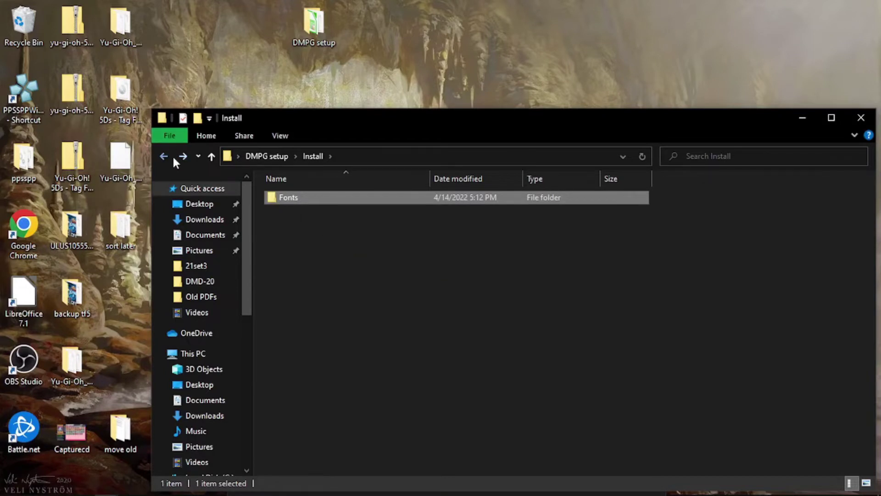
click(172, 156)
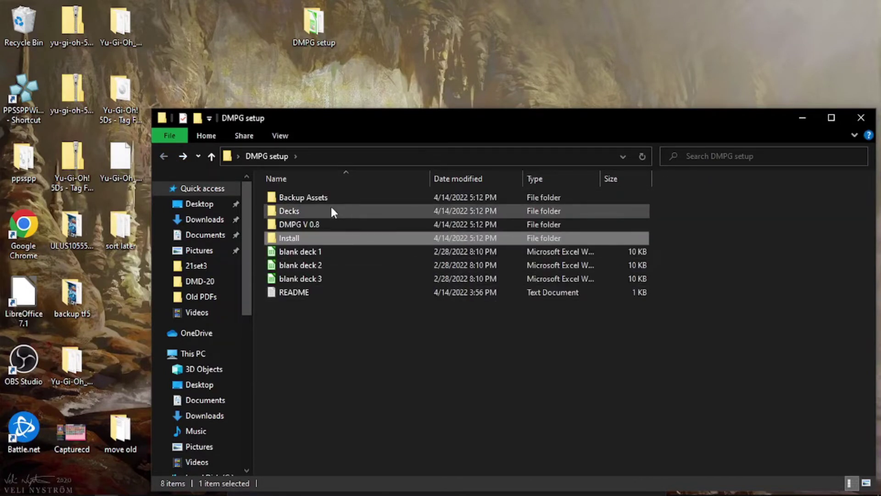
double_click(314, 298)
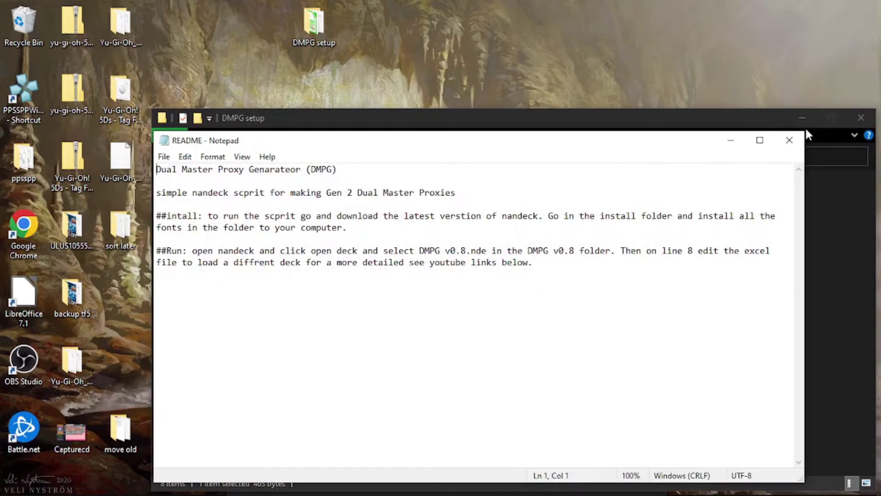
click(790, 140)
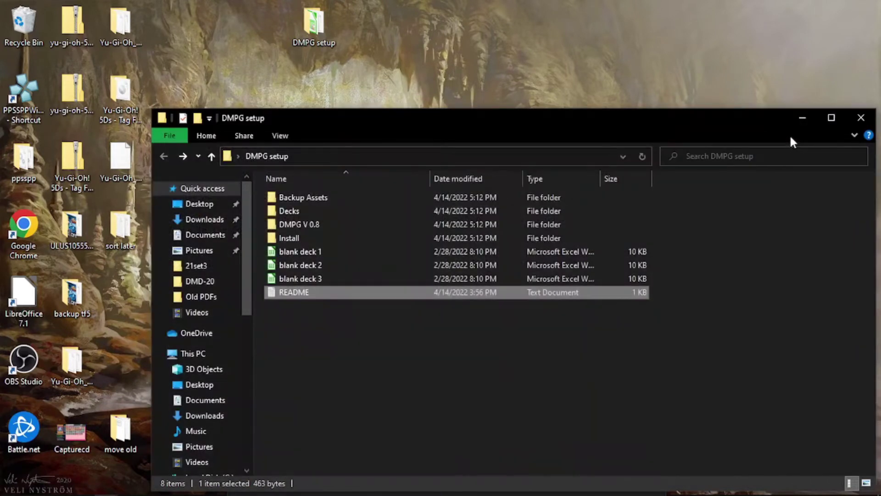
click(806, 123)
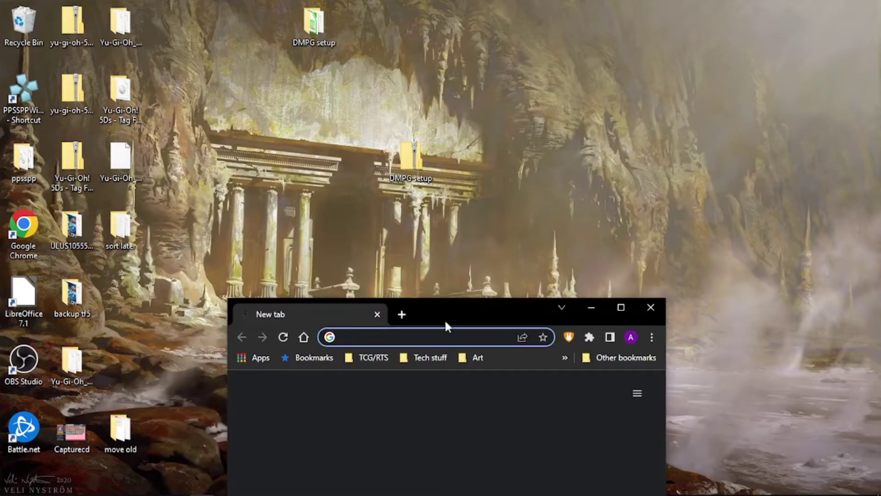
- Maximize Chrome and run a web search for nandeck
double_click(510, 308)
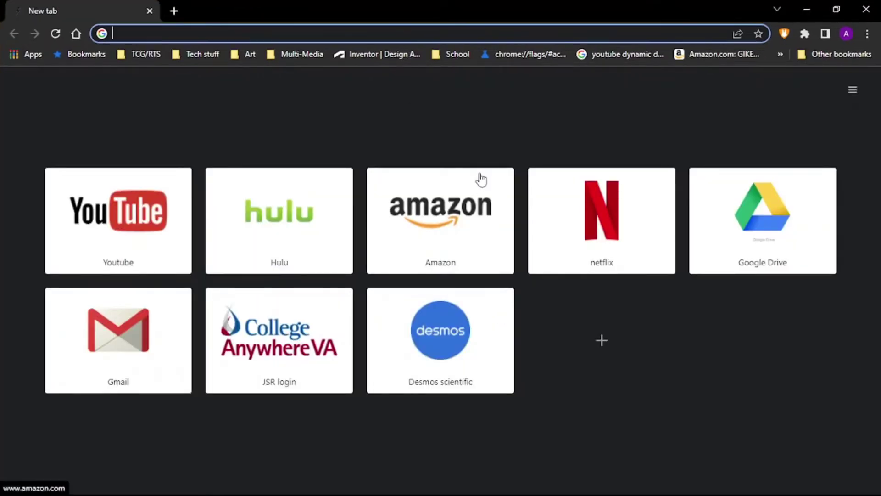
text(nand)
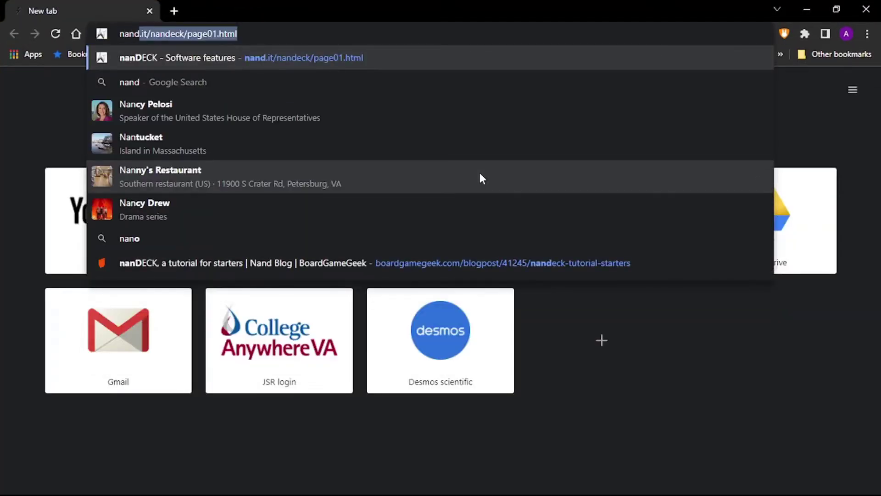
text(ecj)
key(Down)
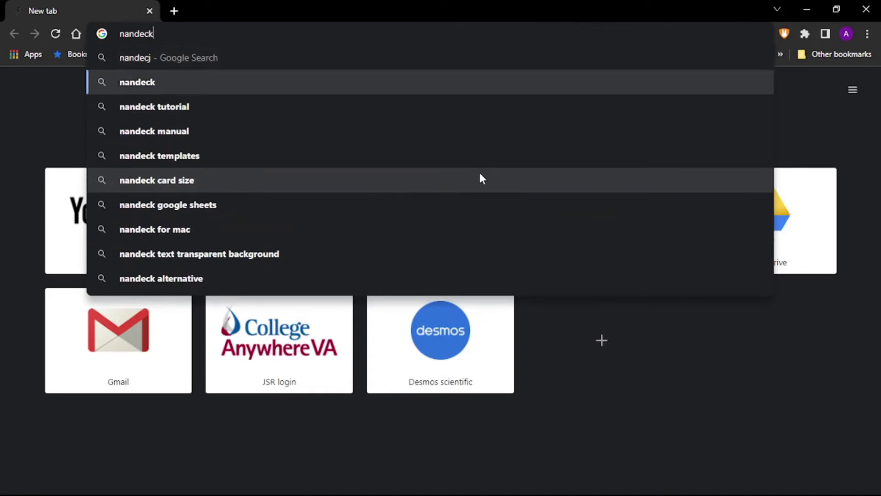
key(Return)
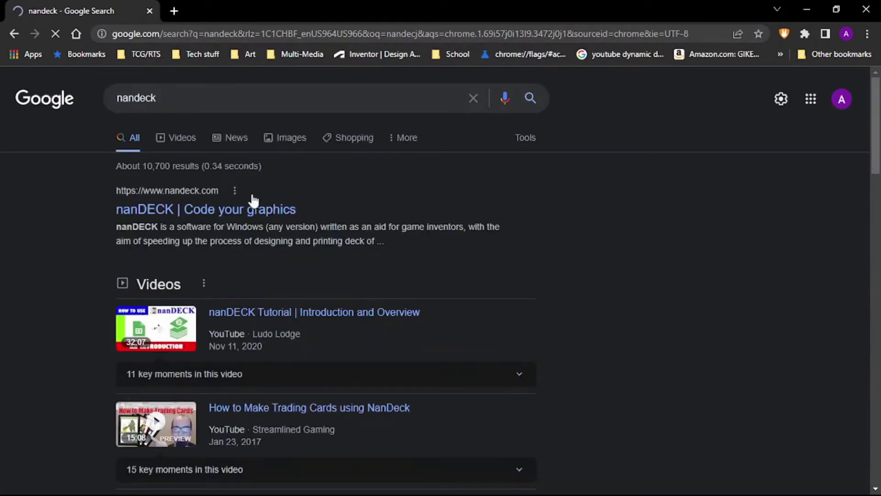
- Open the official nanDECK site at nandeck.com through a 'nandeck download' search
click(235, 191)
click(243, 216)
click(246, 211)
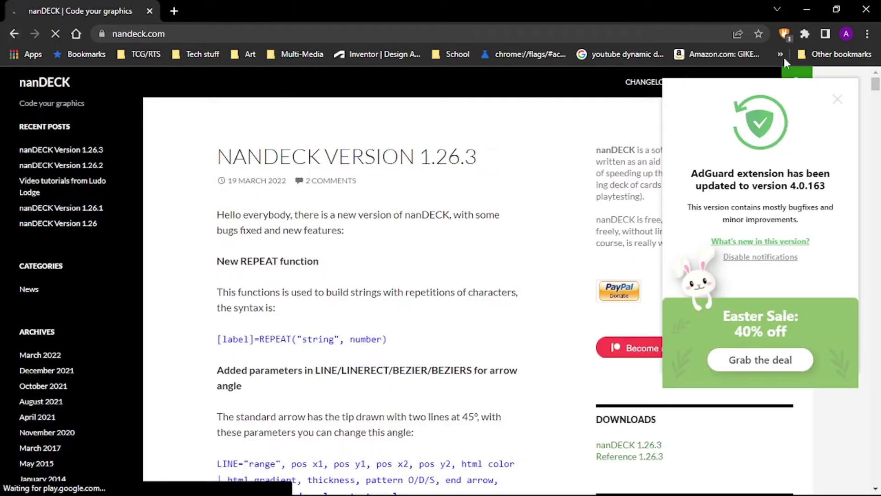
click(836, 98)
scroll(505, 266, down, 15)
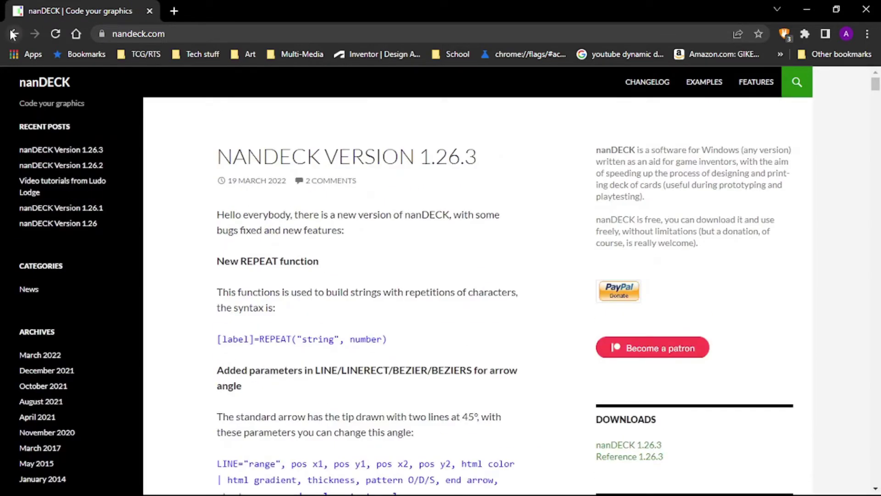
click(11, 30)
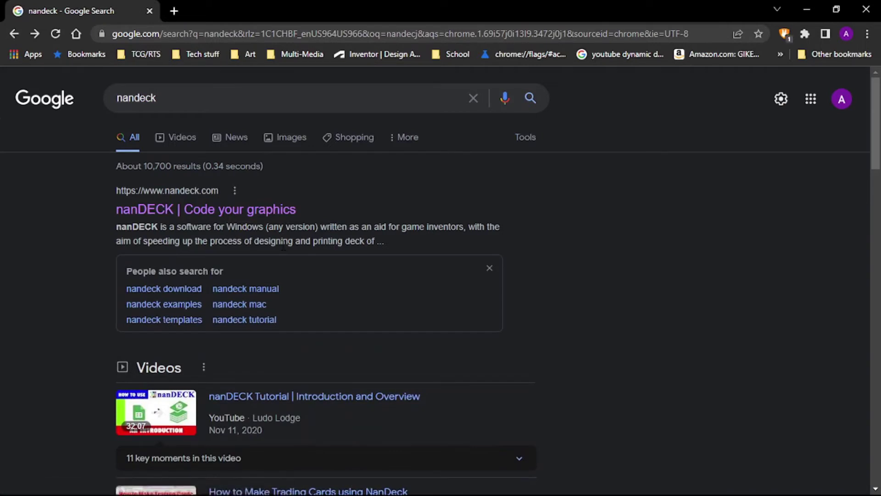
click(154, 289)
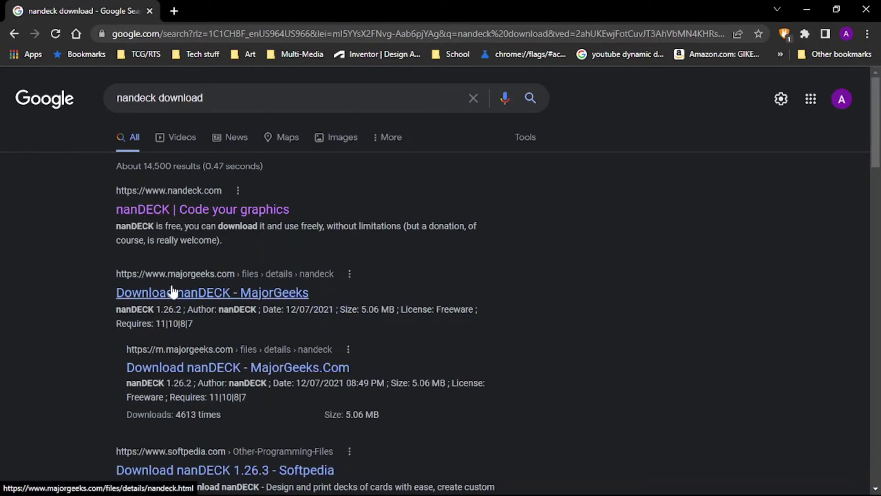
click(181, 215)
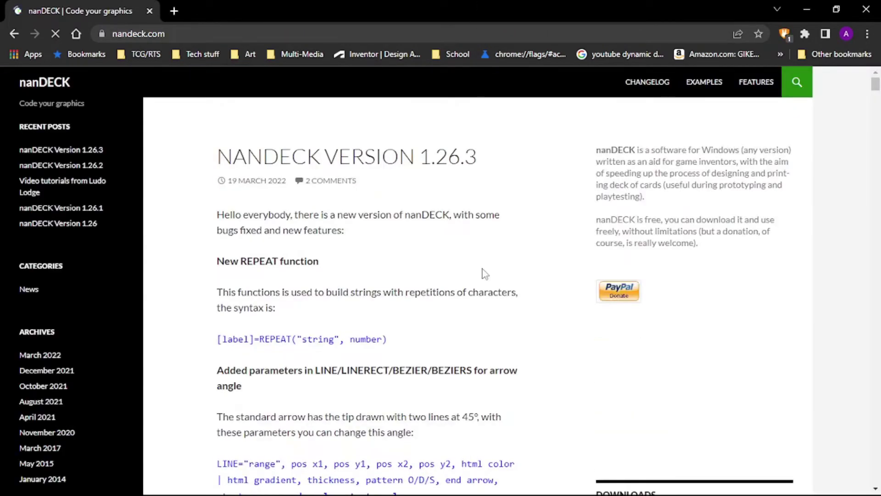
right_click(482, 271)
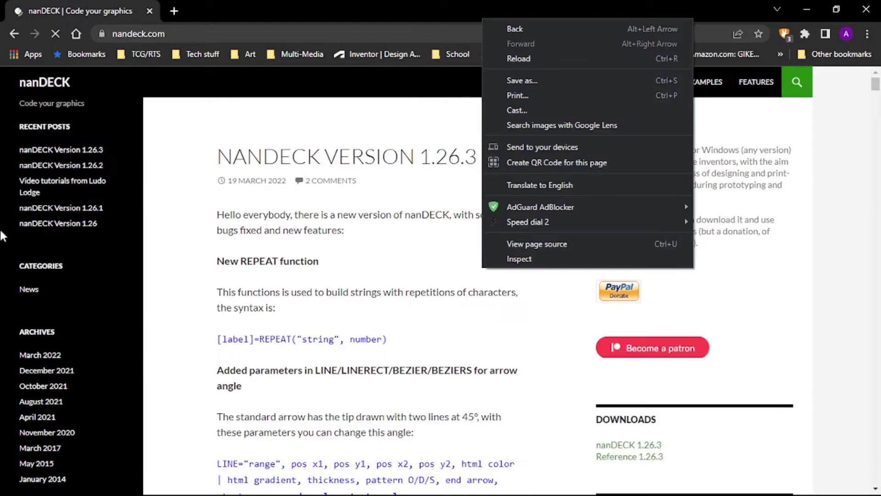
- Download nanDECK 1.26.3 from its release post as nandeck.zip and open the zip
click(60, 155)
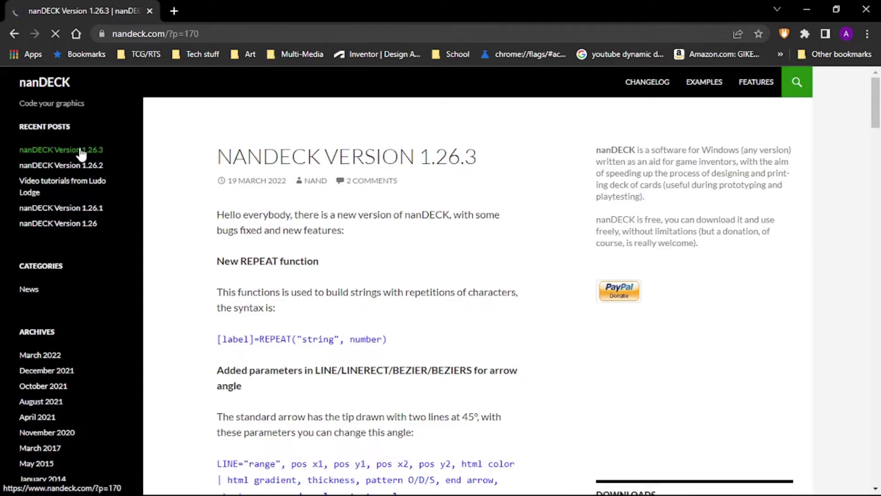
scroll(385, 351, down, 20)
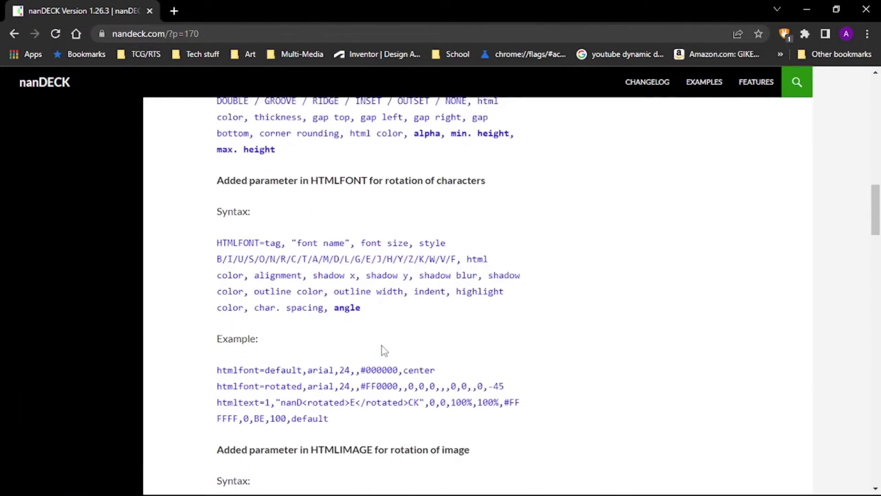
scroll(384, 351, up, 13)
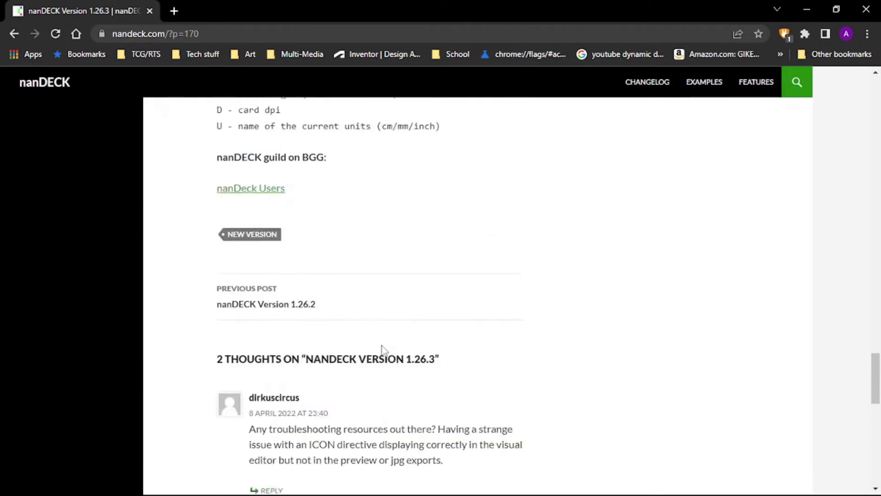
scroll(385, 351, up, 13)
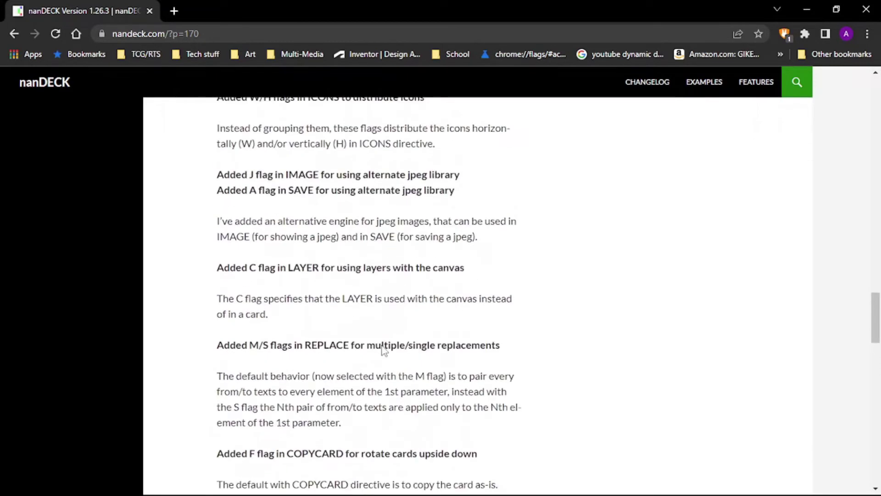
scroll(384, 351, up, 10)
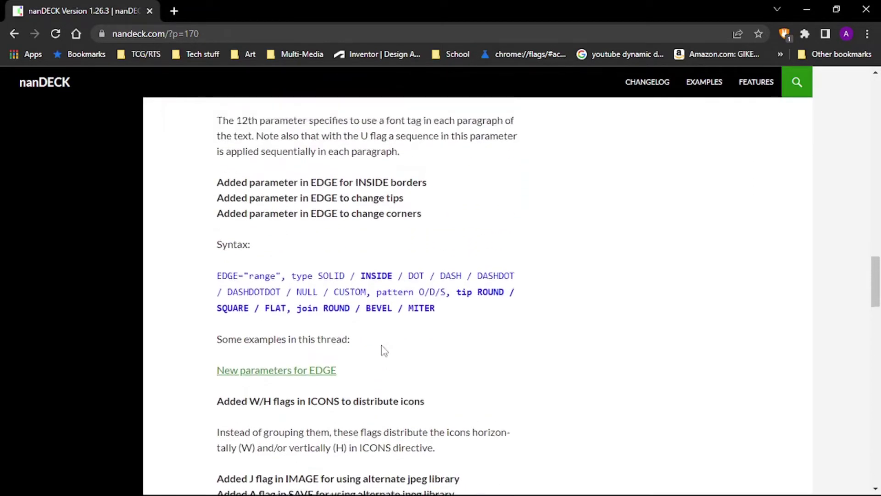
scroll(385, 351, up, 15)
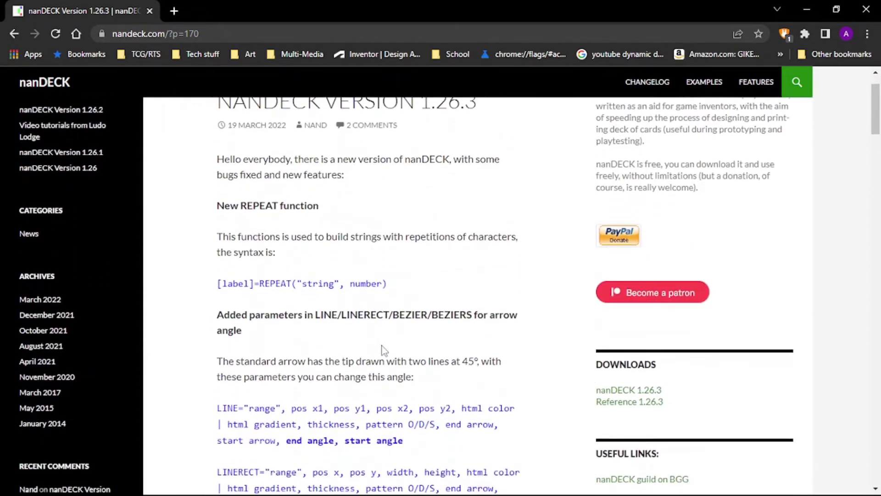
click(610, 393)
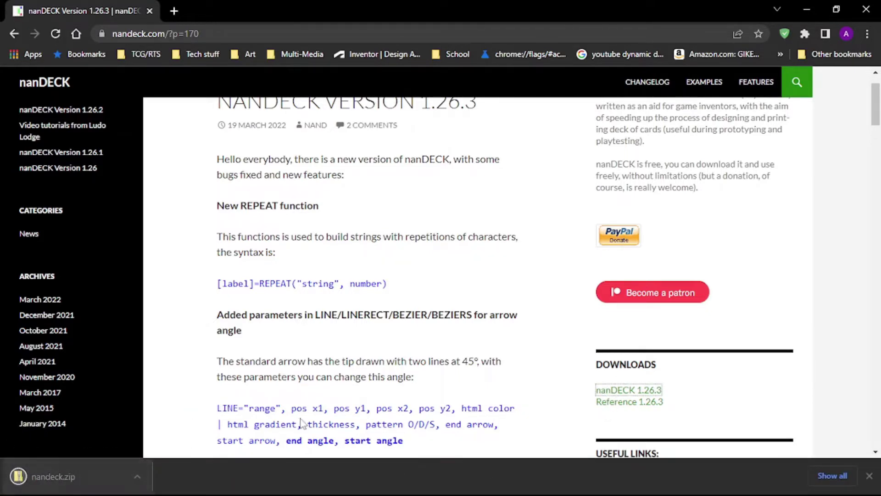
click(32, 475)
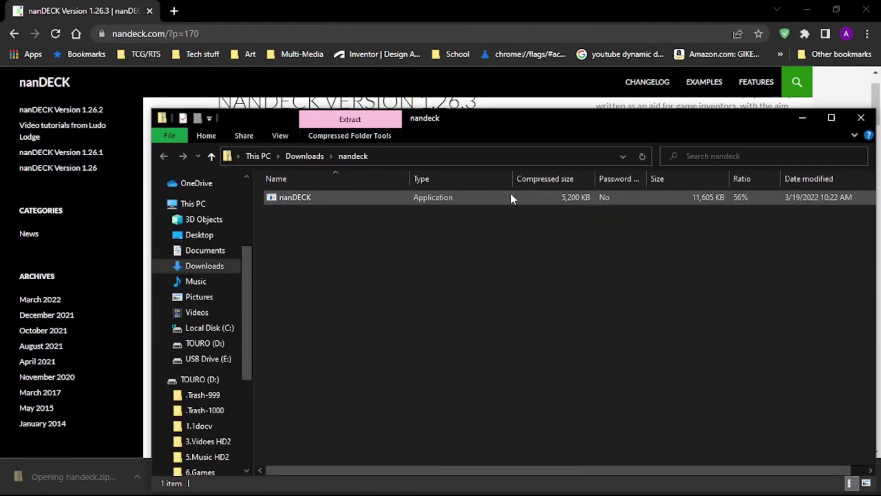
- Launch nanDECK from nandeck.zip, choosing More info and Run anyway at SmartScreen
click(806, 9)
drag(573, 115, 619, 11)
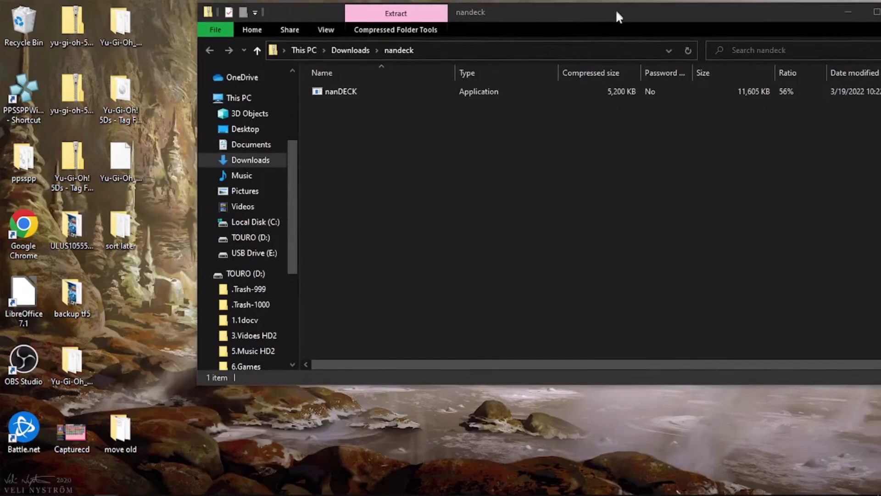
drag(519, 10, 504, 158)
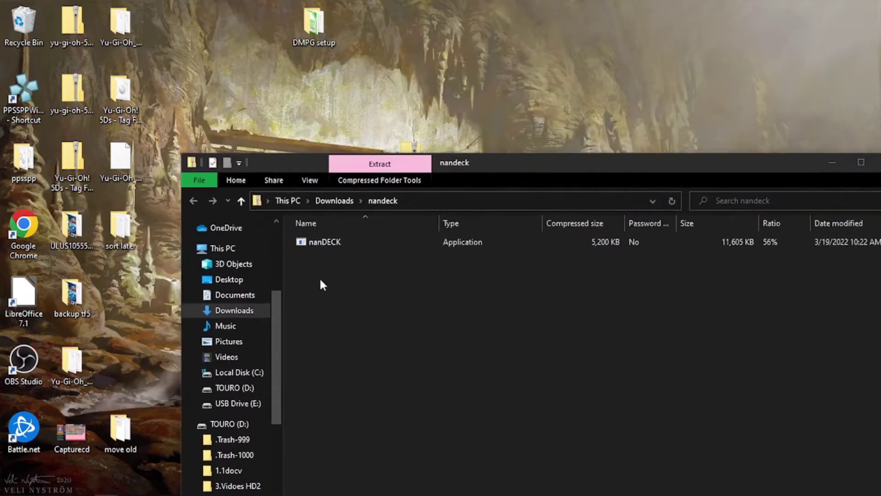
click(323, 244)
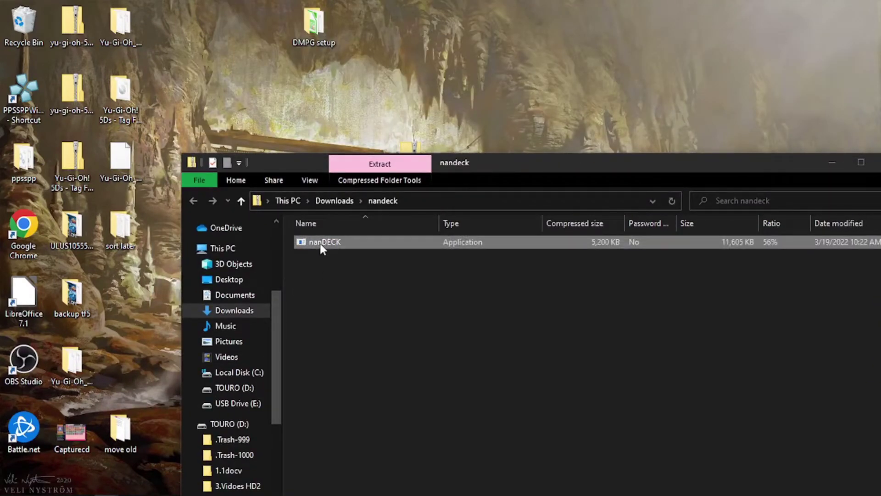
double_click(321, 243)
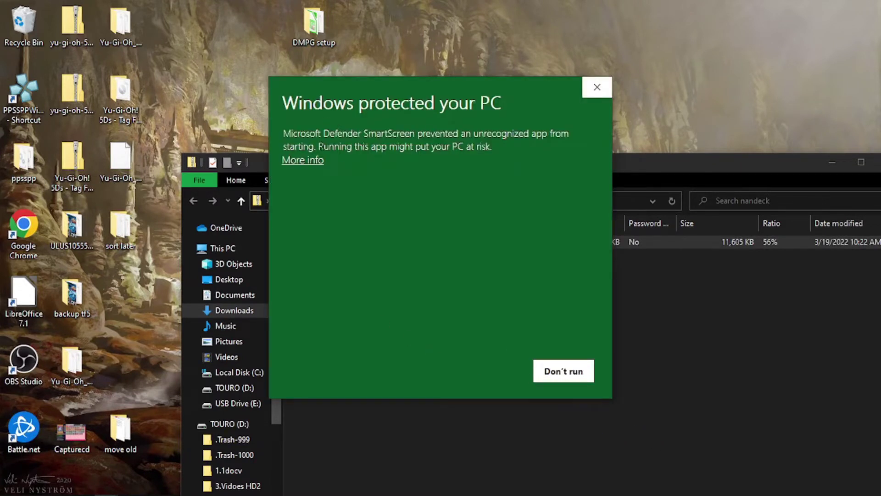
click(321, 160)
click(452, 374)
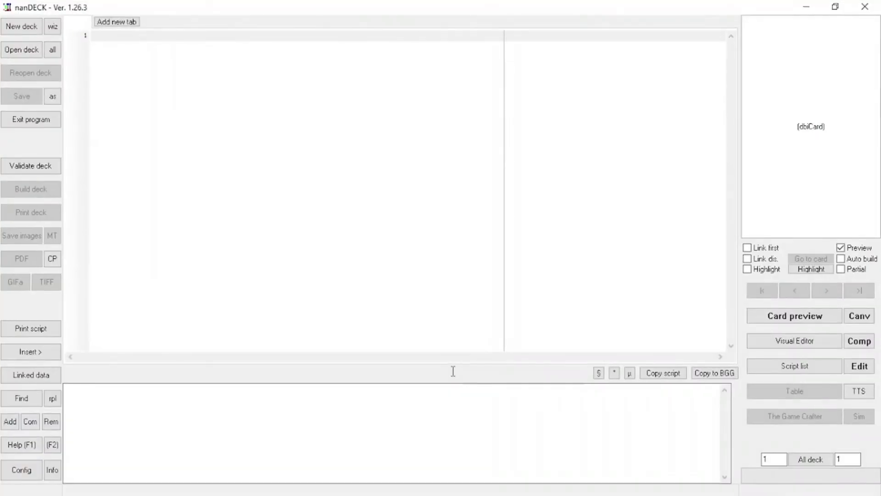
- Open DMPG v0.8.nde from Desktop > DMPG setup > DMPG V 0.8 in nanDECK
drag(449, 14, 415, 6)
click(22, 50)
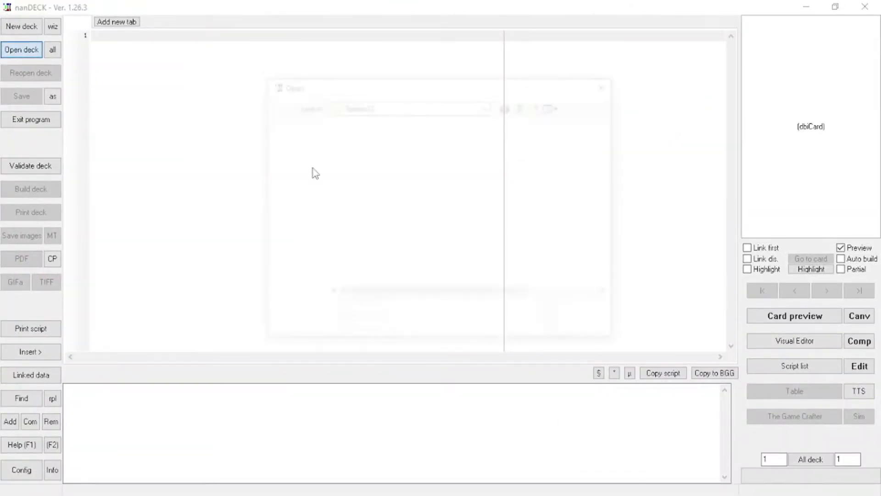
click(292, 214)
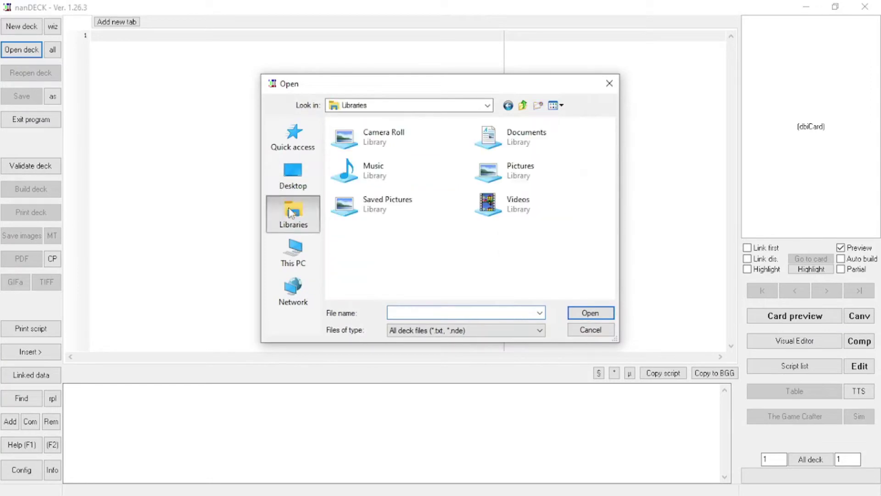
click(293, 175)
scroll(460, 194, down, 10)
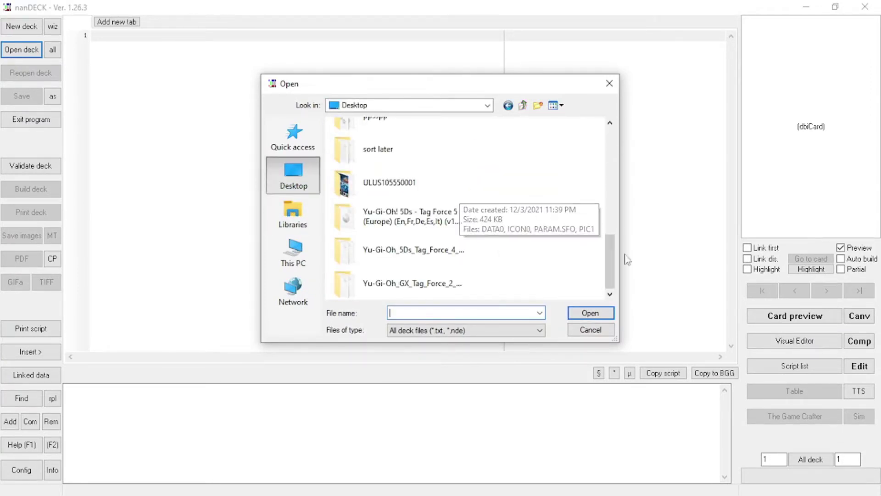
drag(611, 278, 612, 235)
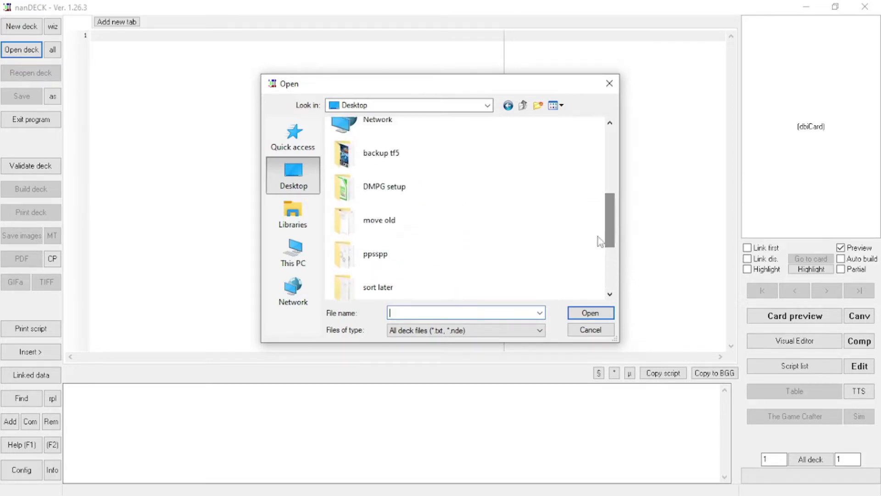
double_click(410, 200)
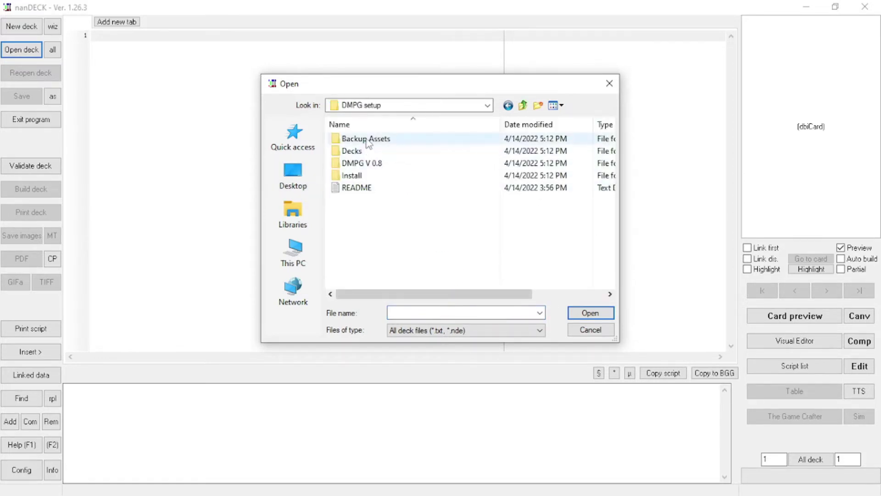
double_click(368, 163)
click(370, 164)
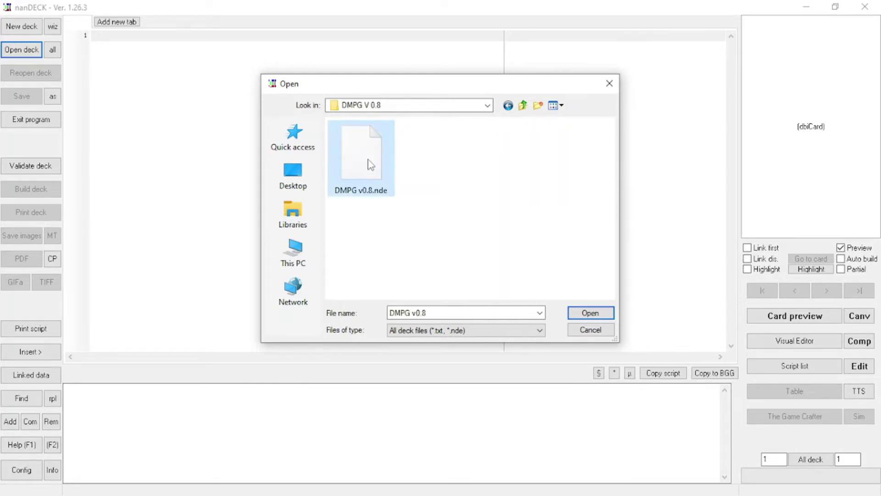
click(608, 312)
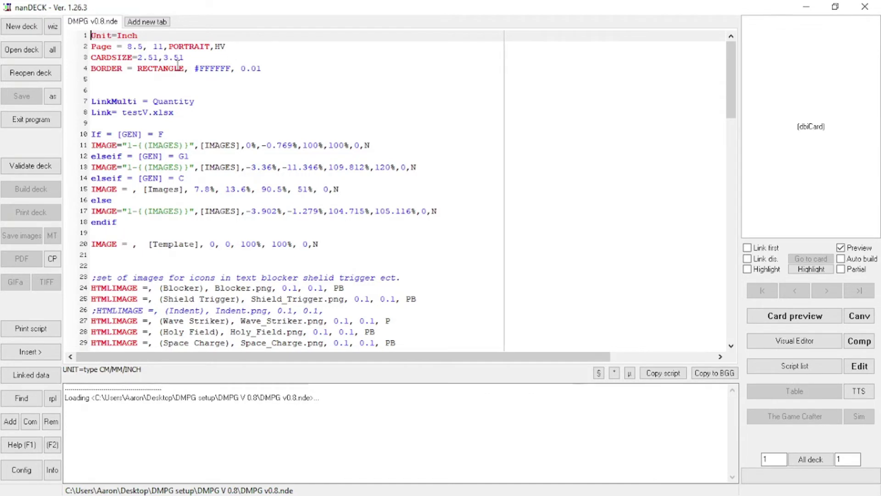
- Check that line 8's Link line points the script to testV.xlsx
click(140, 114)
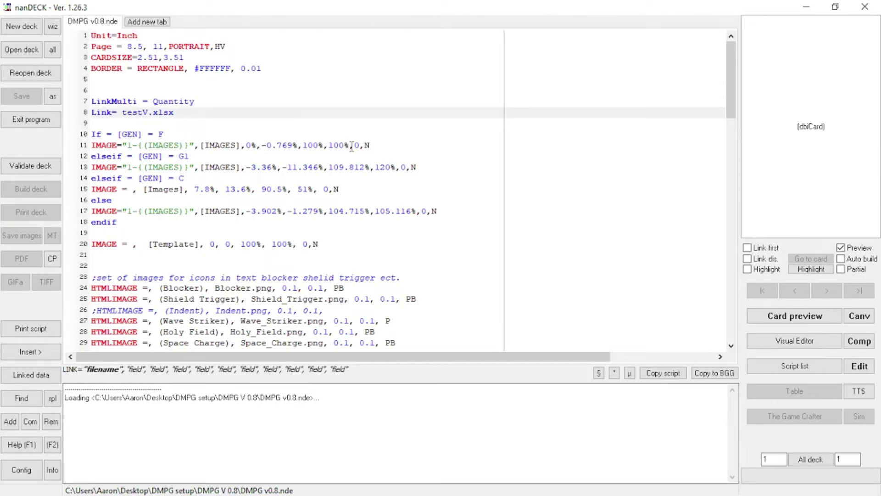
double_click(137, 112)
click(132, 112)
drag(123, 112, 151, 116)
double_click(151, 113)
click(197, 123)
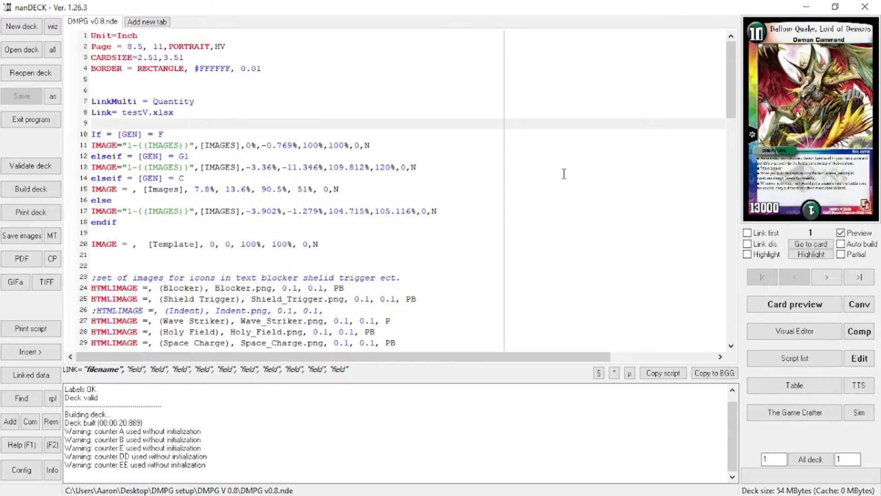
- View the first built card enlarged in Card preview, then close it
click(794, 304)
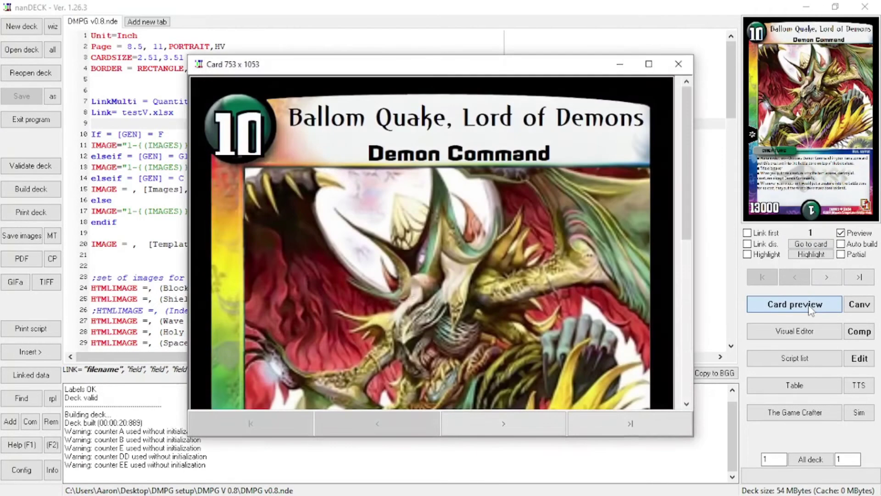
drag(443, 71, 435, 32)
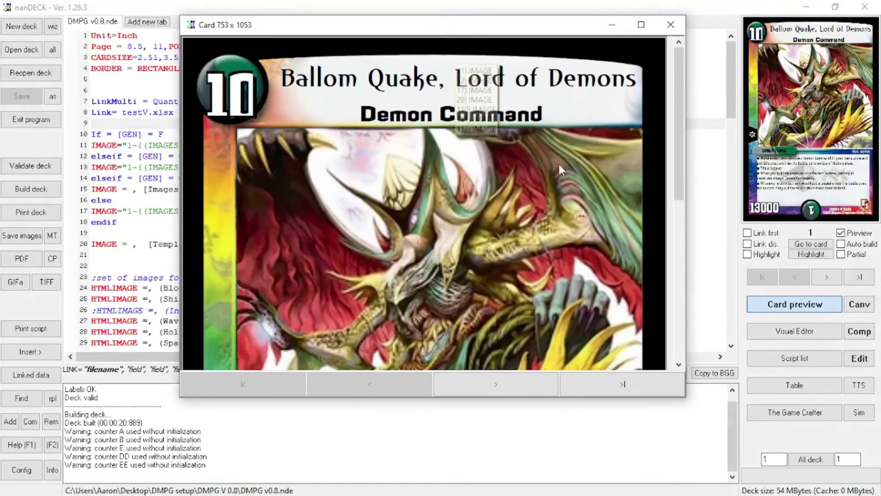
drag(677, 193, 711, 153)
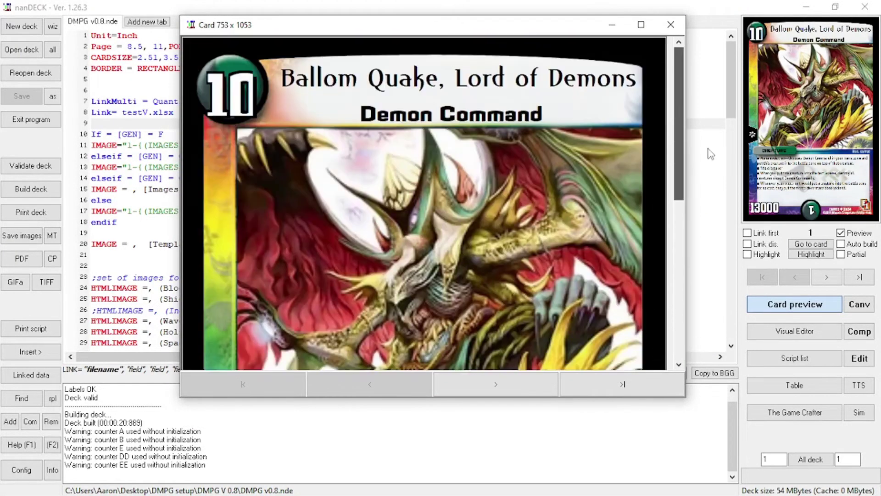
click(670, 24)
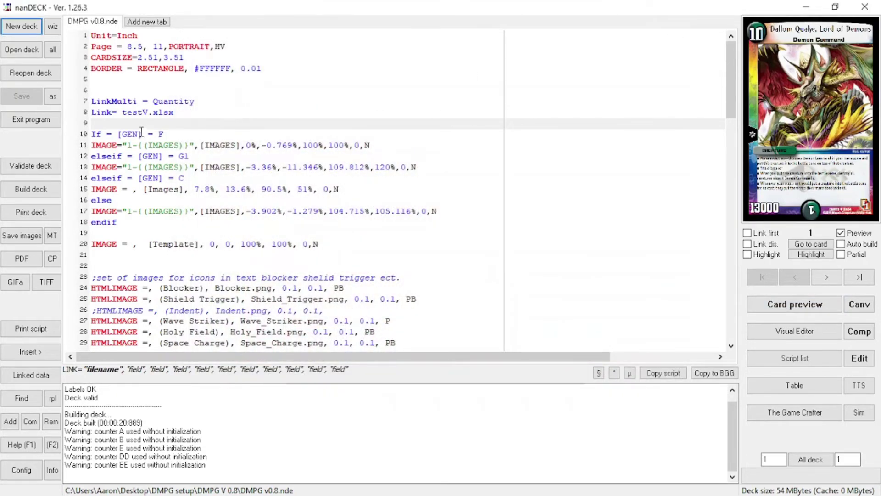
- Step through the deck to card 5
drag(122, 112, 149, 113)
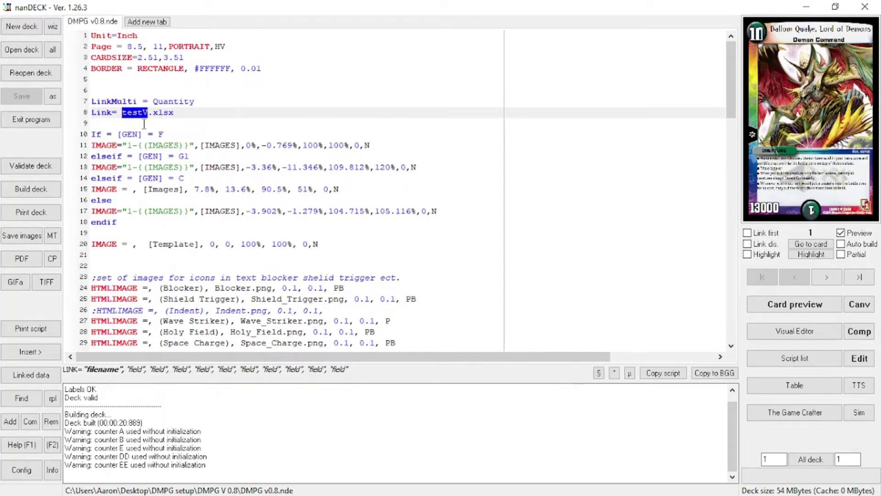
click(132, 113)
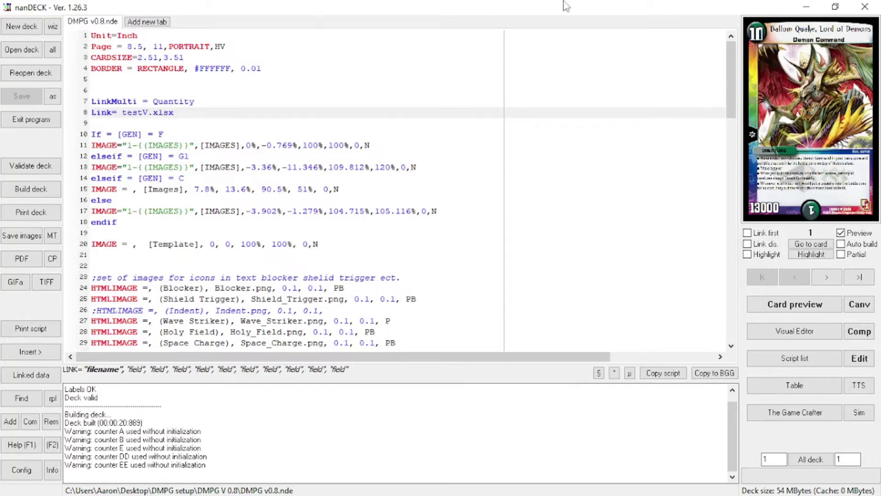
click(817, 279)
click(826, 279)
click(826, 279)
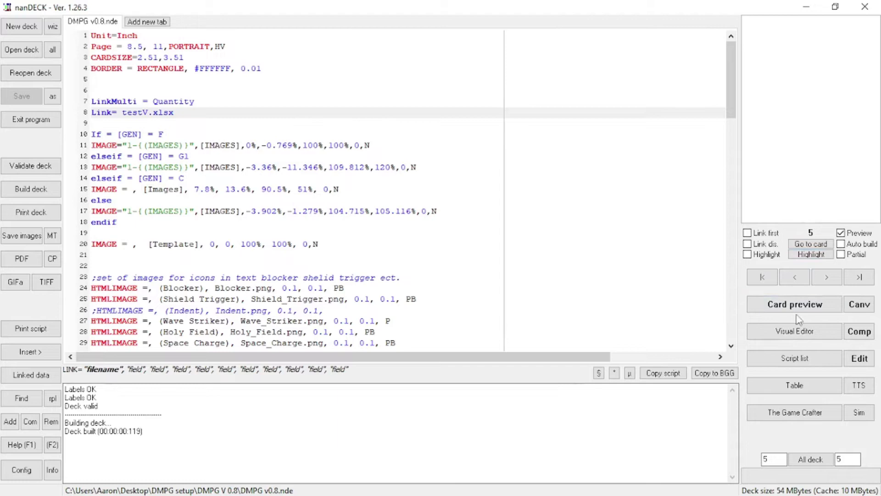
- Validate the deck script and build the deck for the current card, card 5
click(17, 169)
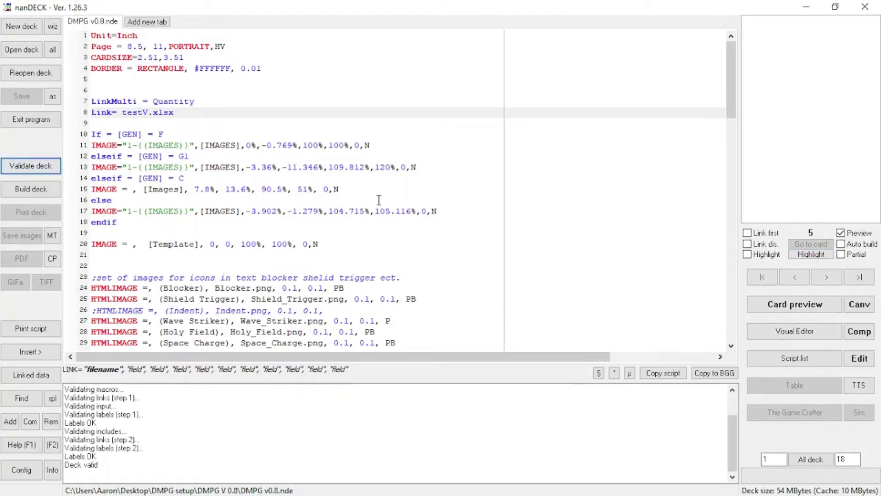
click(794, 277)
click(831, 281)
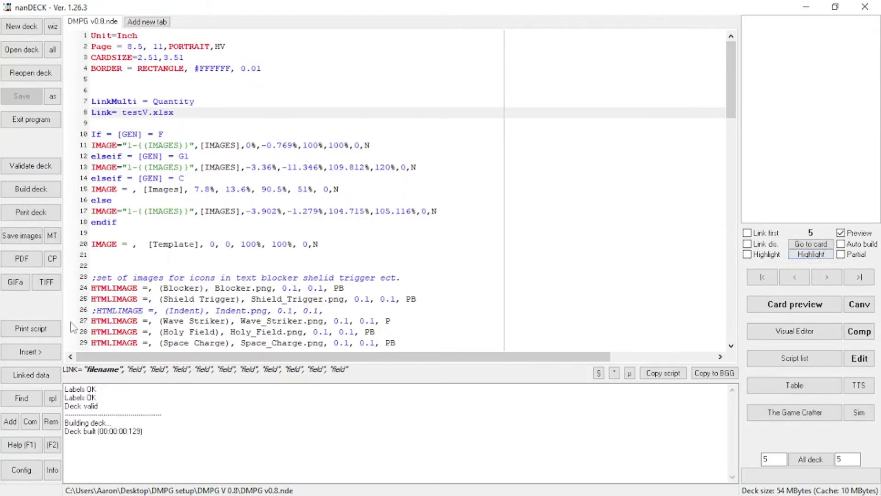
click(54, 190)
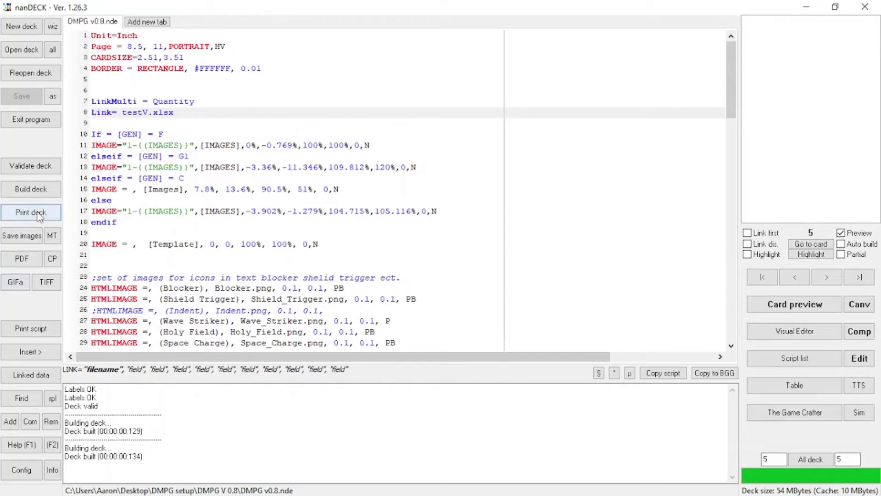
- Return the preview to card 1, revalidate, and build all 18 cards
click(794, 277)
click(794, 278)
click(794, 277)
click(795, 278)
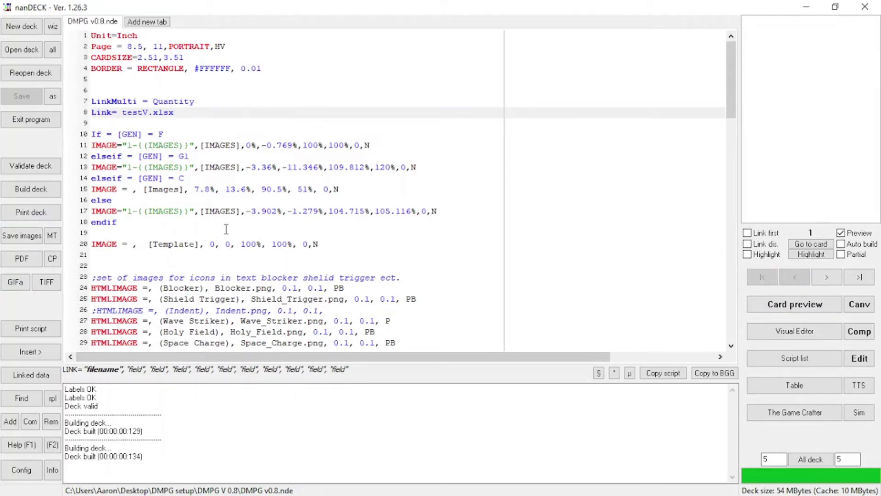
click(54, 167)
click(50, 188)
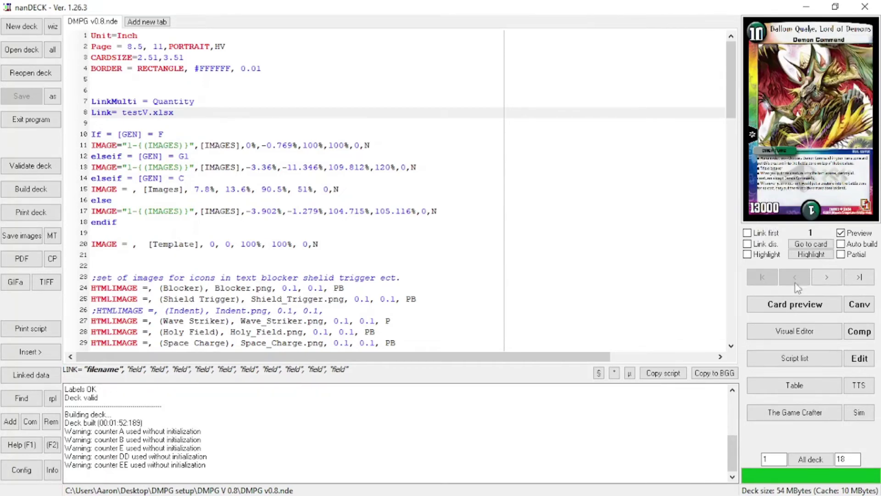
- Step through the built cards past Lord Reis, Wisdom Elemental, up to card 11
click(815, 280)
click(815, 281)
click(816, 281)
click(816, 281)
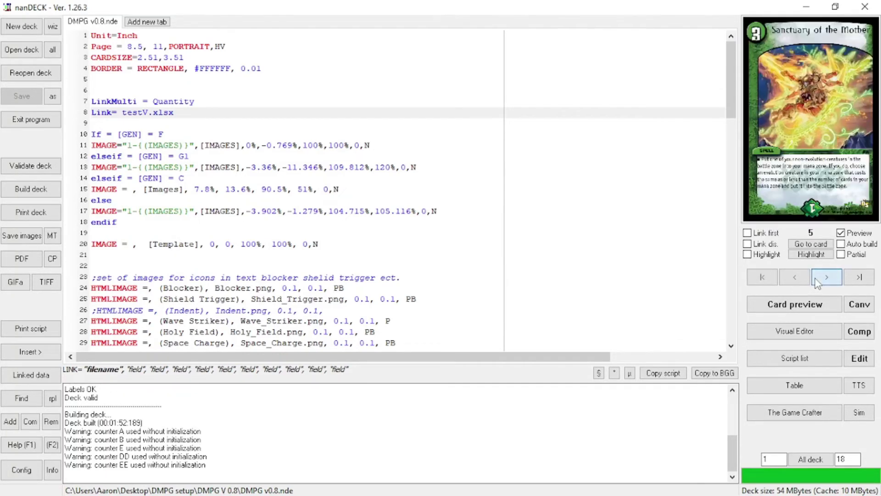
click(816, 281)
click(817, 280)
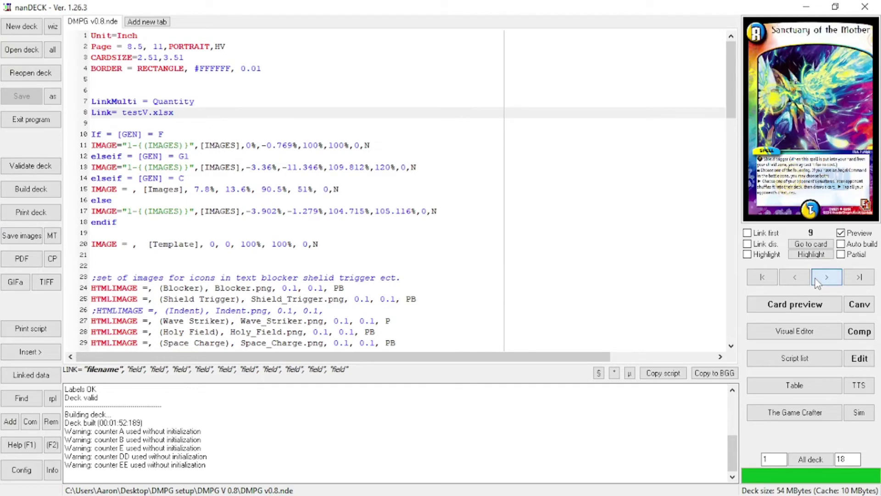
click(817, 281)
click(787, 277)
click(826, 277)
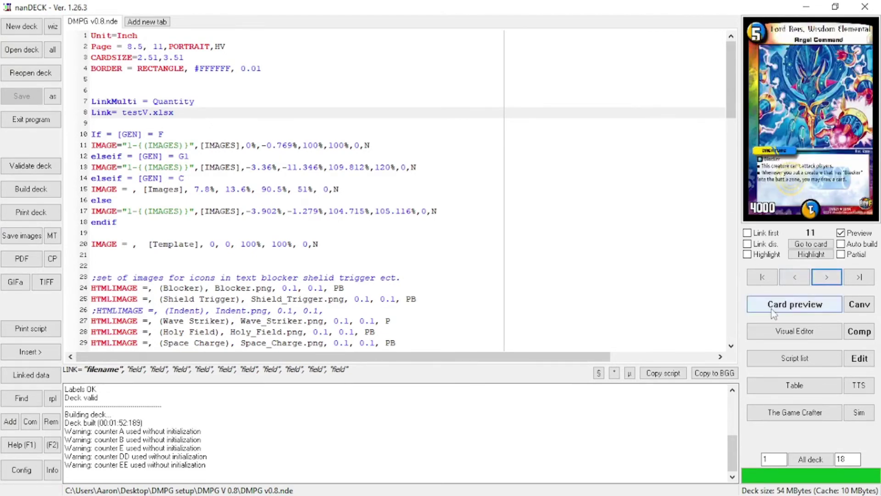
- View cards enlarged from card 11 through Glee Gee Horn to card 18, Little Big Horn
click(788, 311)
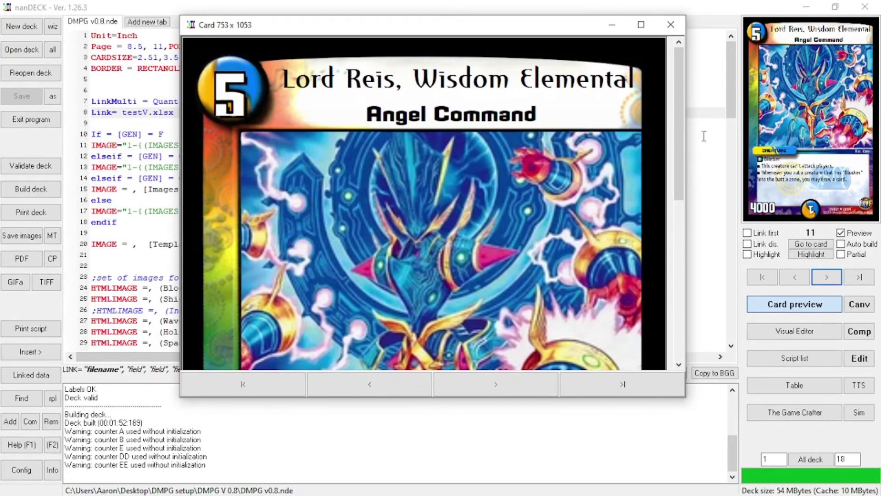
drag(678, 185, 669, 378)
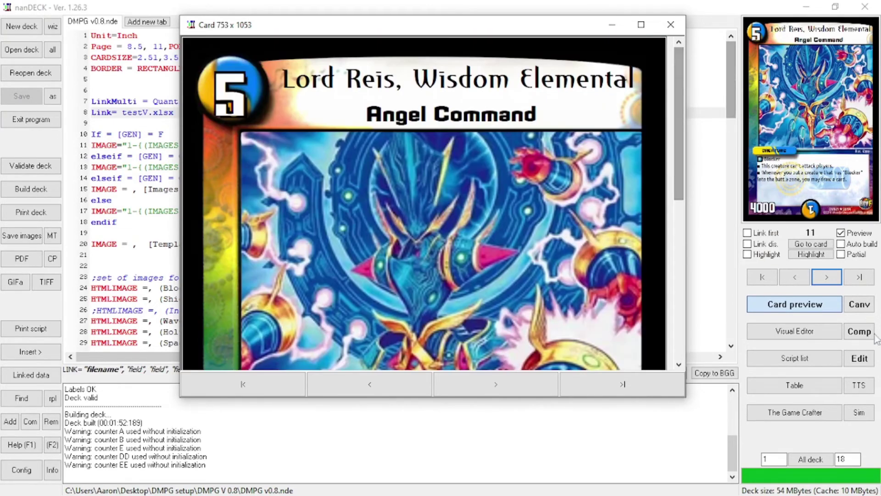
click(827, 279)
click(828, 278)
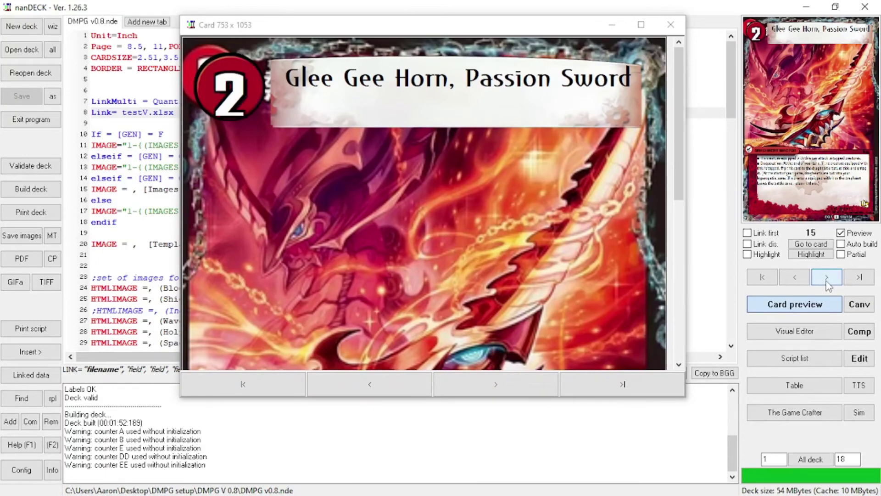
click(826, 278)
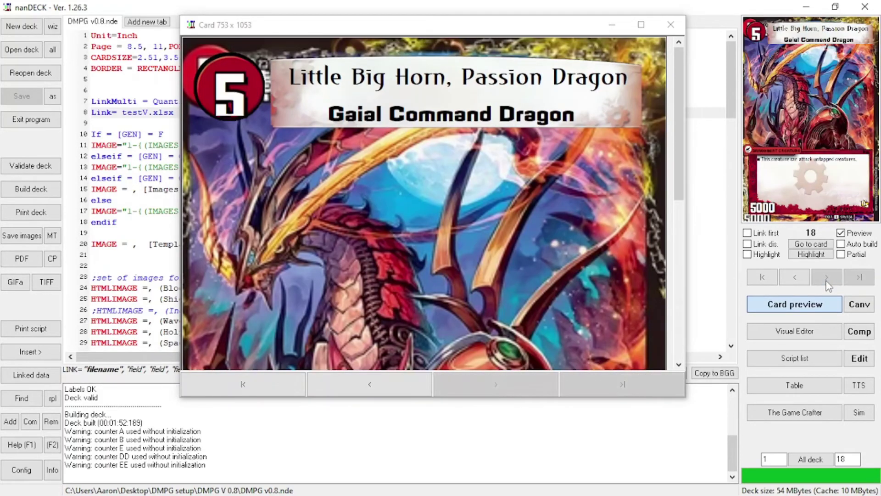
mouse_move(679, 118)
mouse_down()
mouse_move(692, 216)
mouse_move(677, 369)
mouse_move(694, 111)
mouse_up()
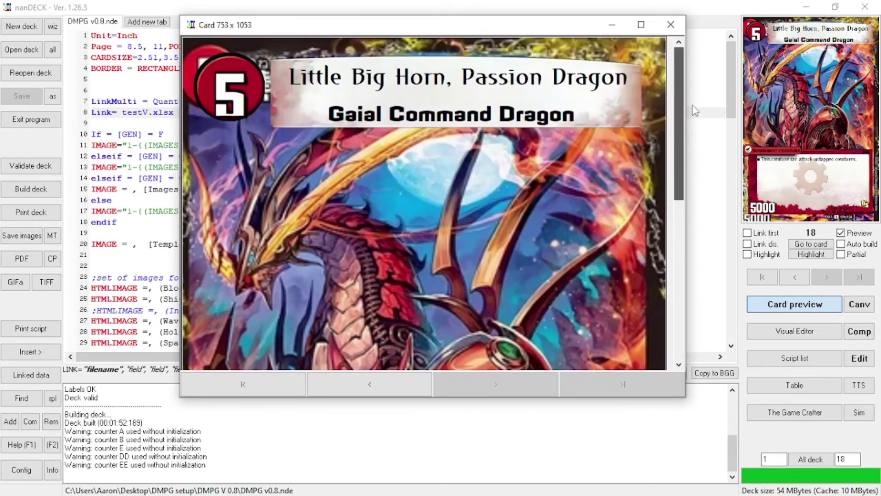
click(671, 26)
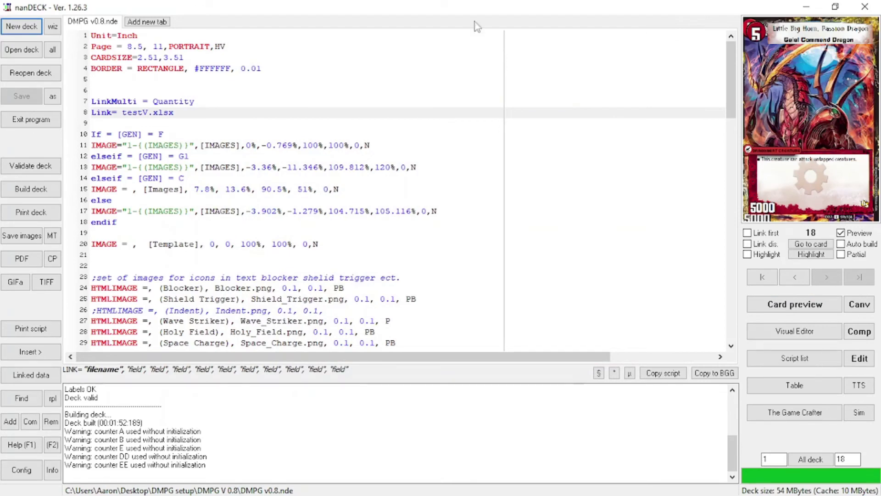
click(30, 212)
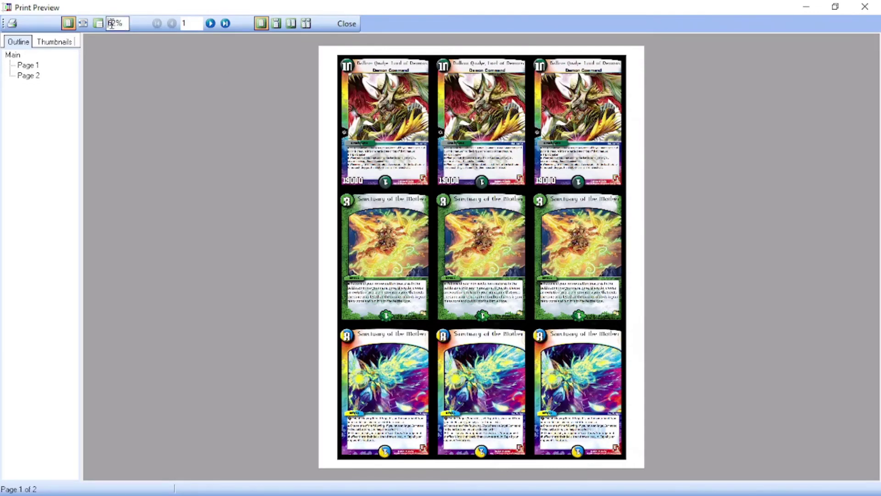
click(83, 24)
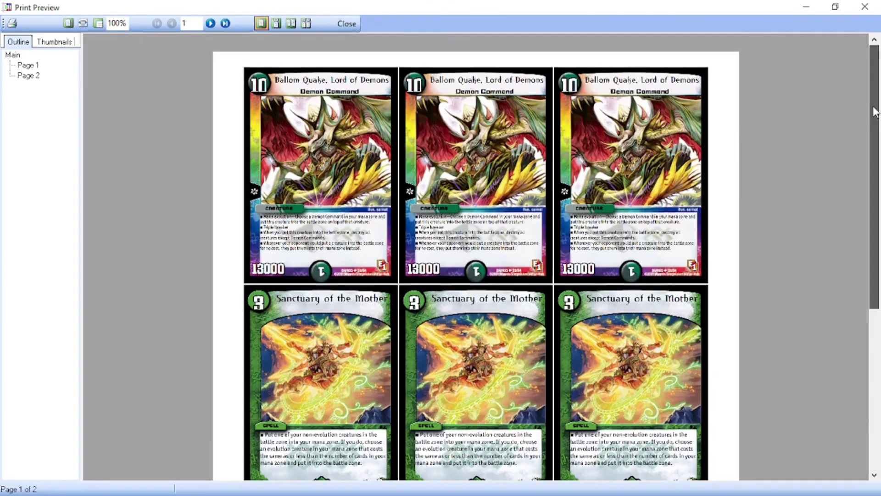
drag(874, 142, 854, 1)
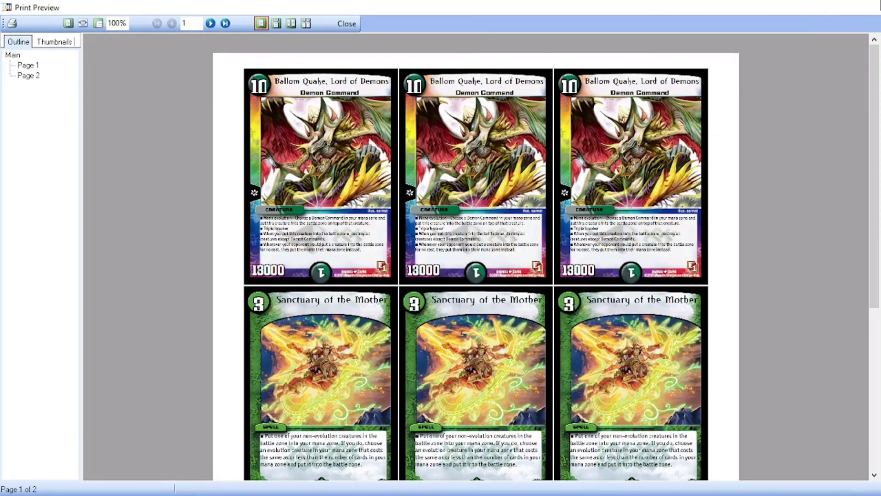
click(864, 7)
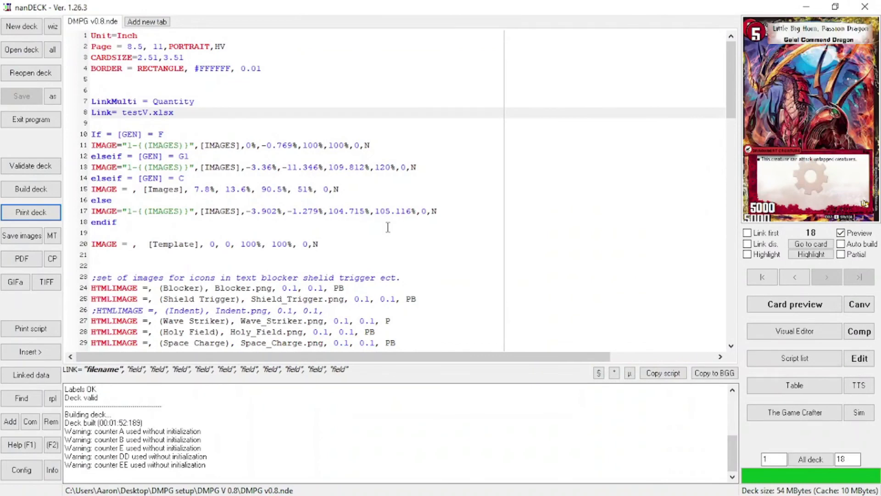
click(387, 227)
scroll(388, 227, down, 17)
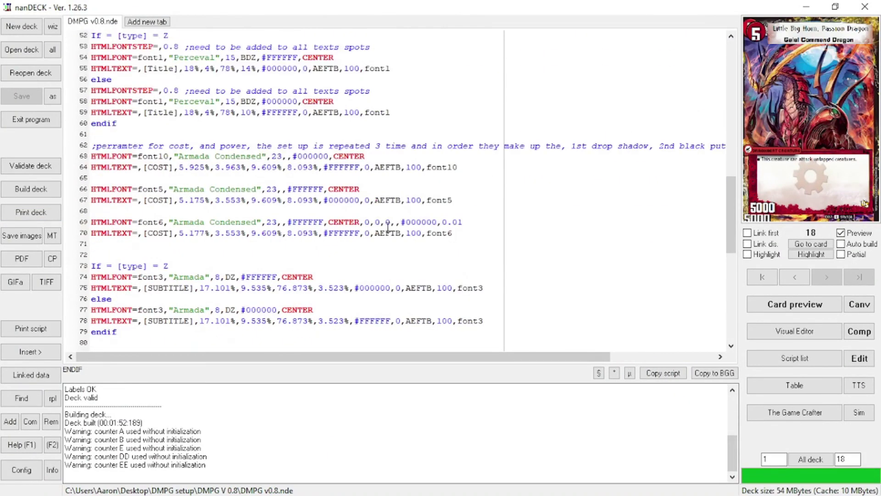
scroll(388, 227, down, 11)
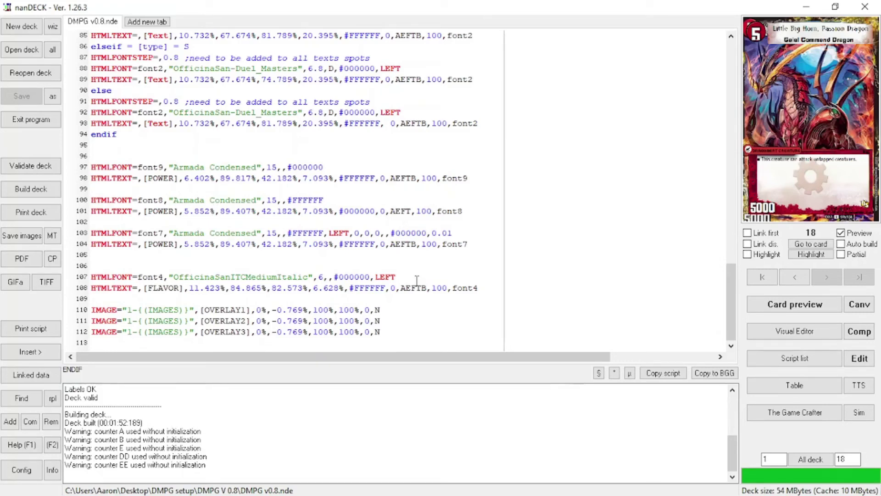
drag(530, 236, 100, 167)
click(347, 198)
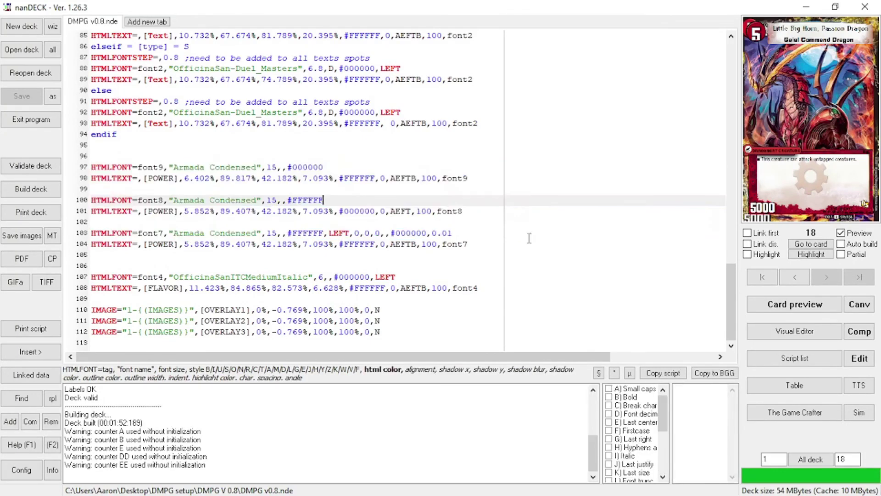
click(467, 267)
click(70, 147)
mouse_move(767, 38)
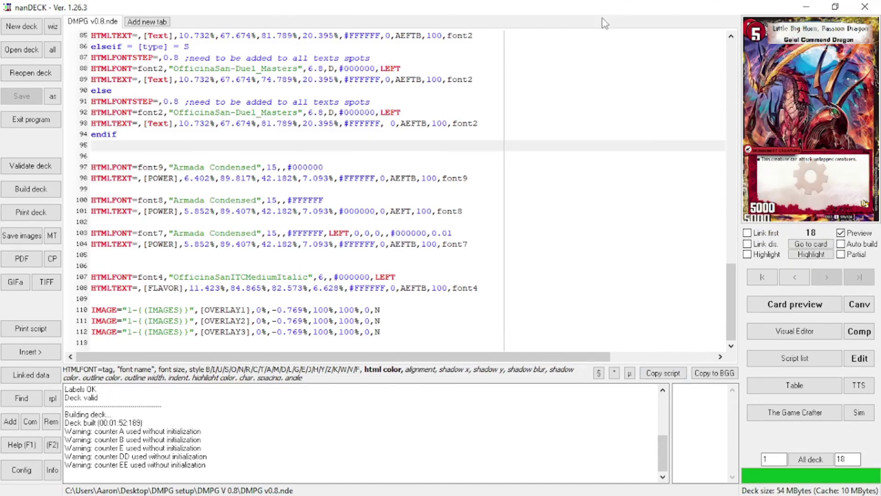
key(alt+Tab)
key(alt+Tab)
key(alt+Tab)
key(alt+Tab)
key(alt+Tab)
key(alt+Tab)
key(alt+Tab)
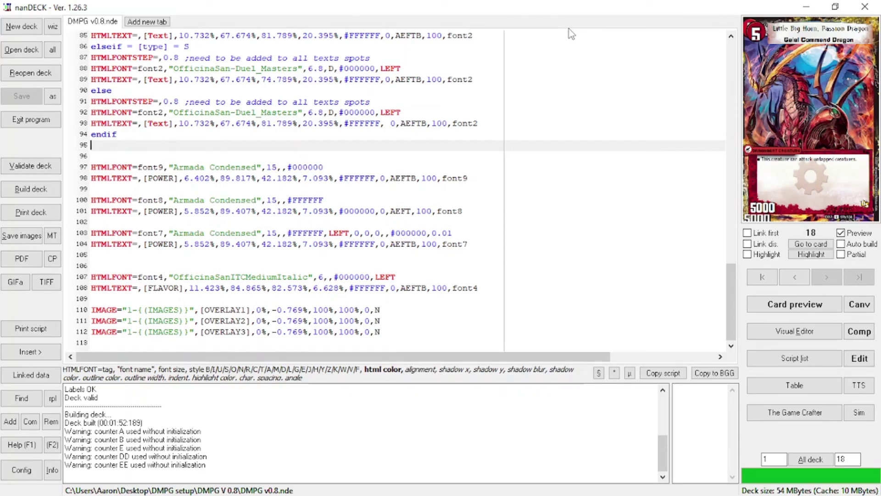
drag(522, 7, 471, 4)
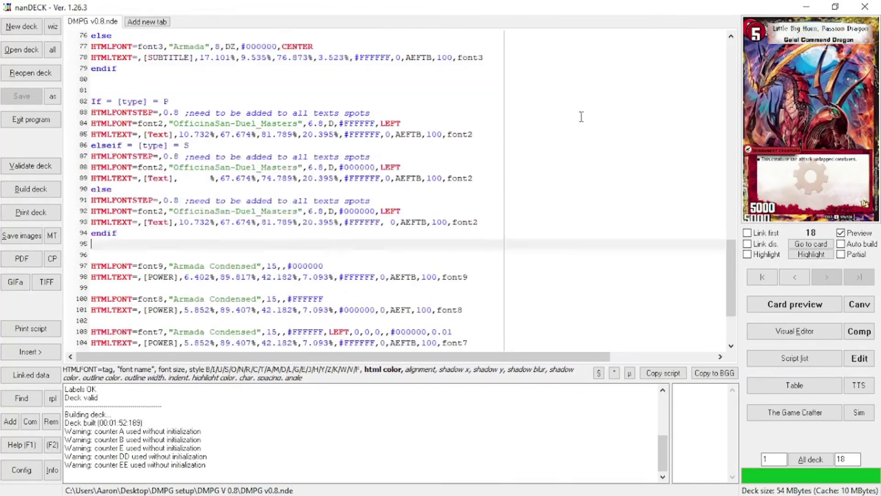
scroll(581, 116, up, 20)
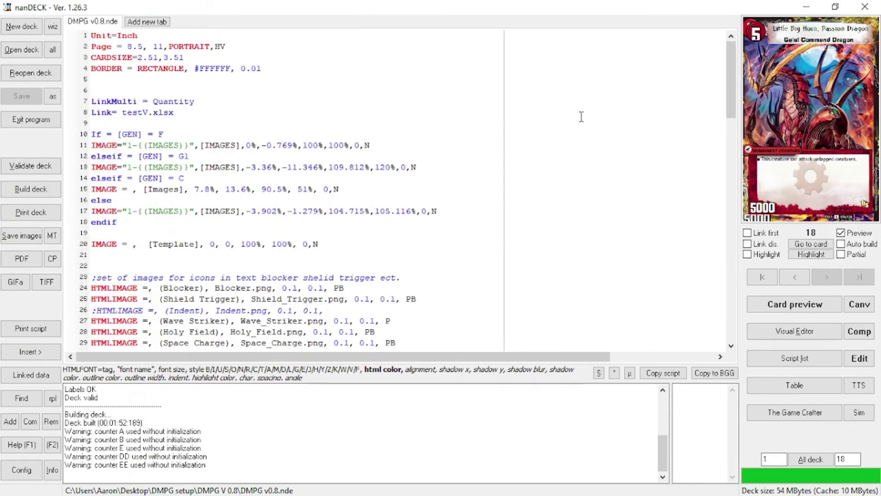